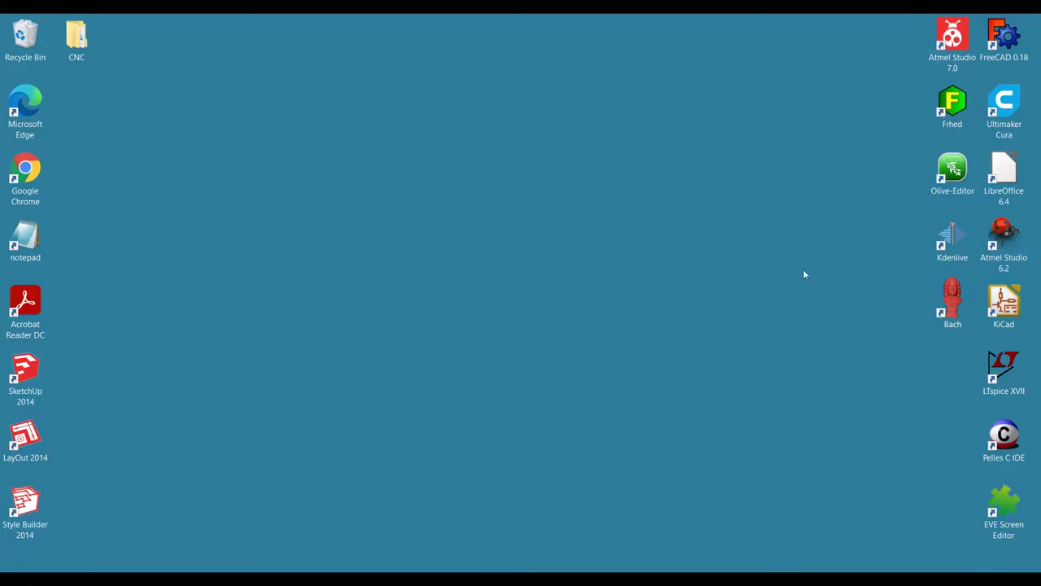
Launch FreeCAD, create a new document and save it as Pepper.
double_click(1004, 39)
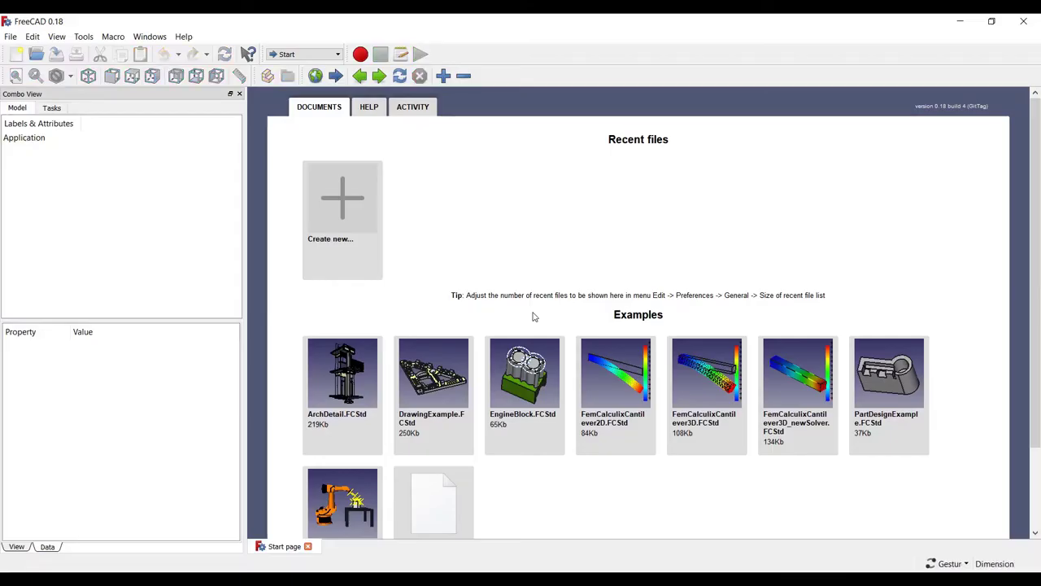
click(345, 200)
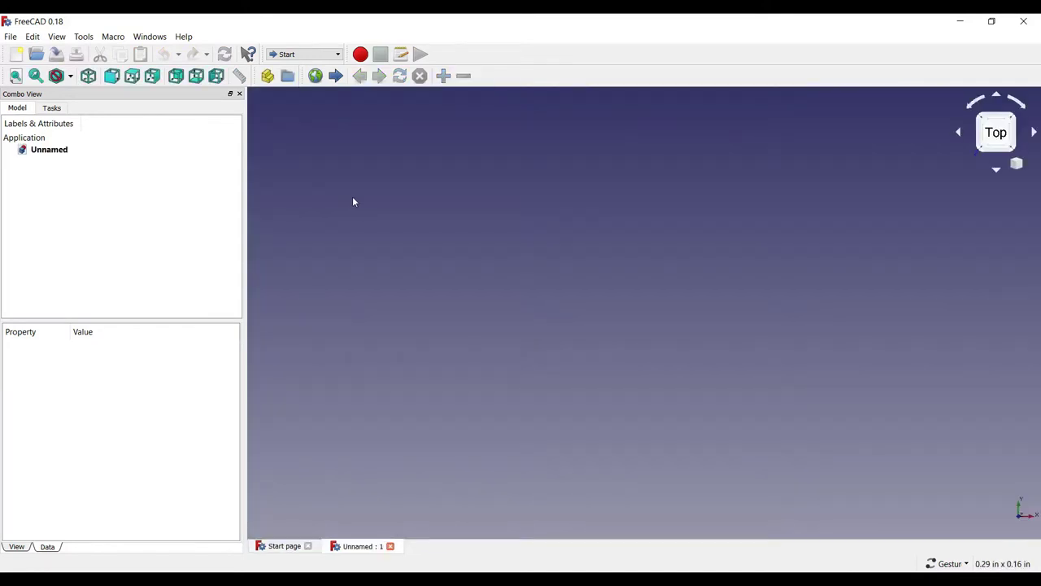
click(11, 37)
click(34, 130)
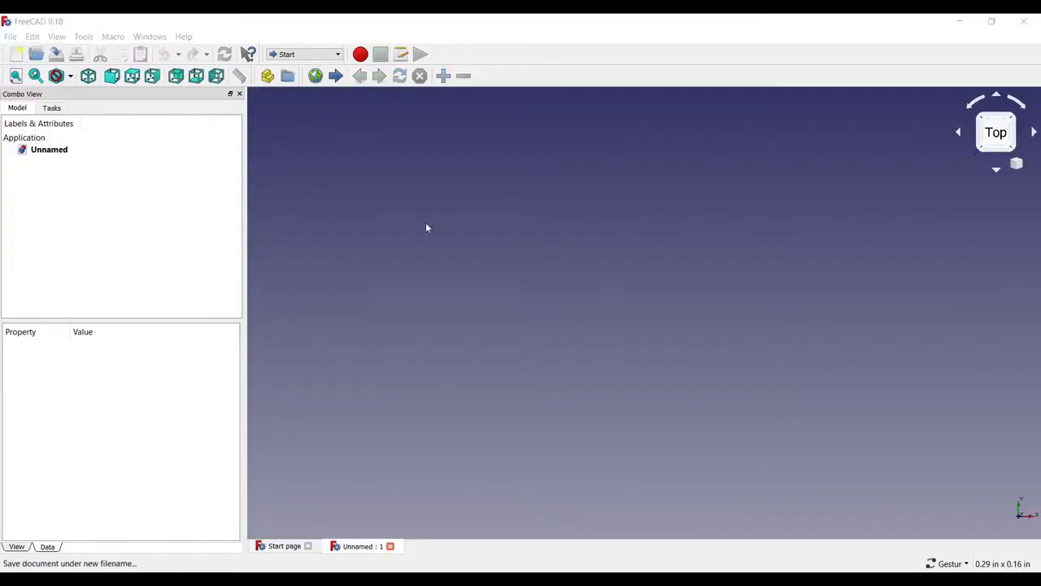
text(Pepper)
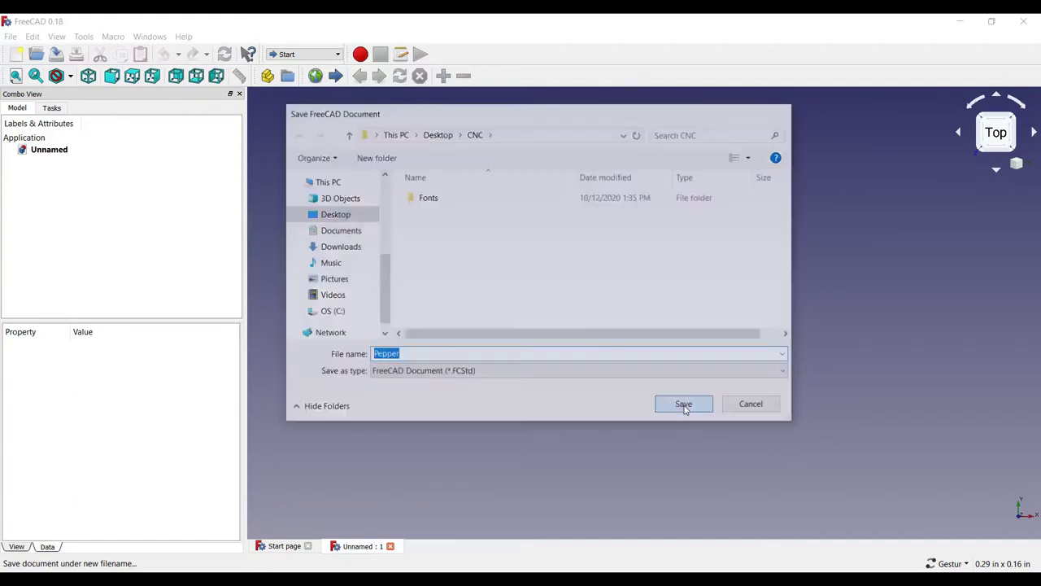
click(684, 407)
In Part Design, create a body and a sketch on the XY_Plane.
click(304, 54)
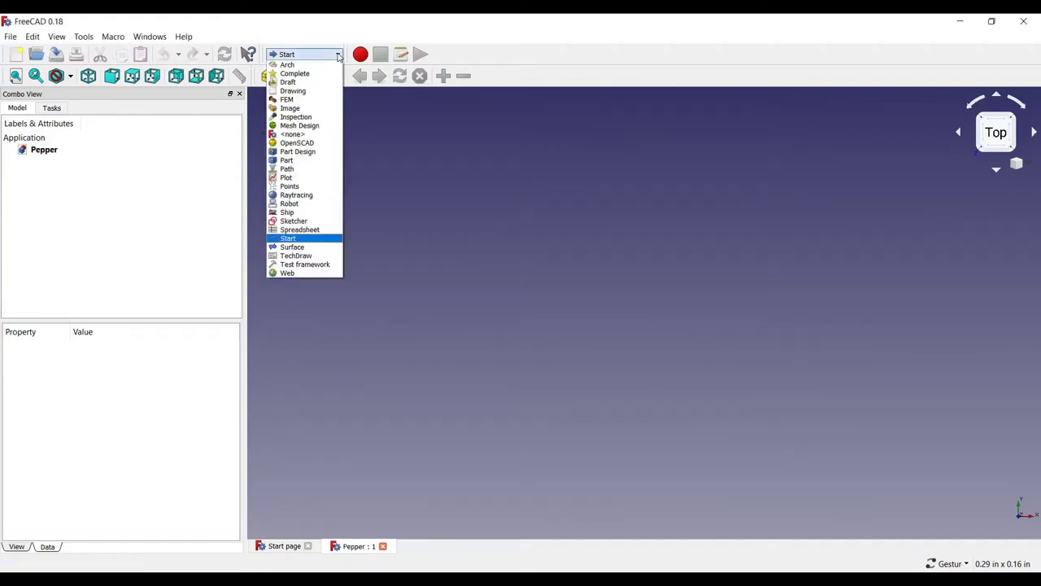
click(312, 148)
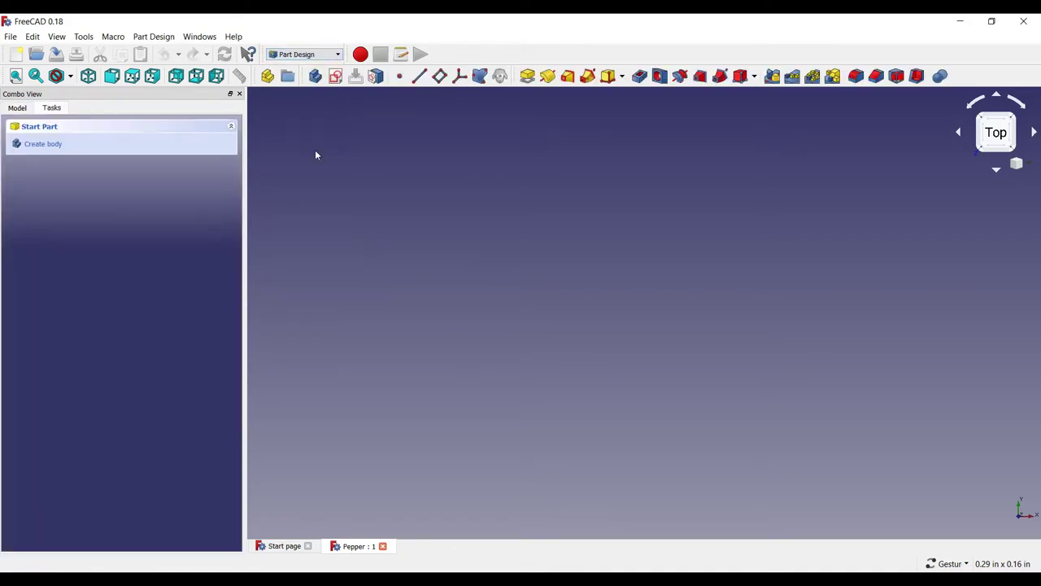
click(50, 146)
click(50, 146)
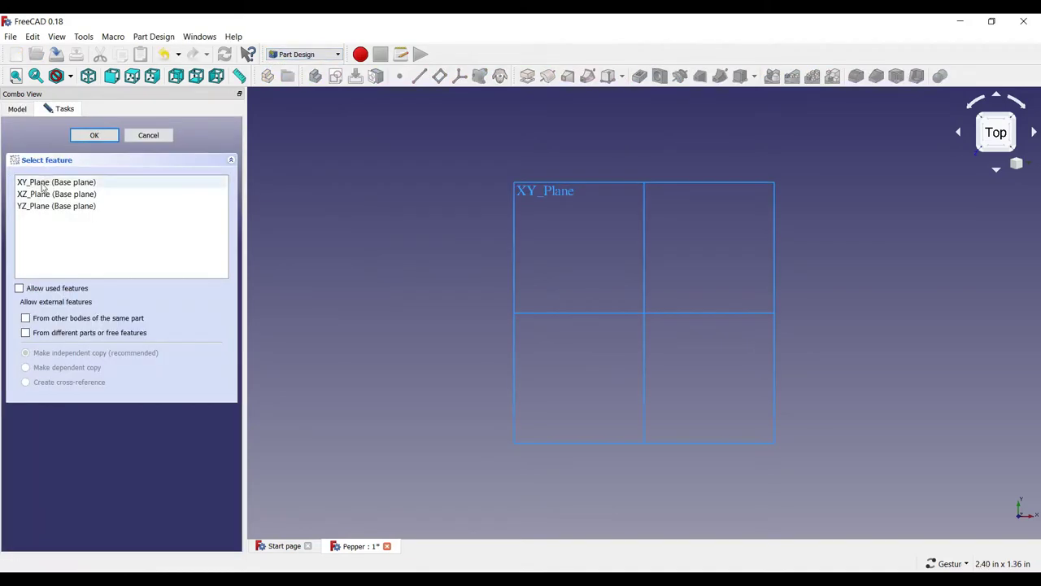
click(45, 183)
click(98, 135)
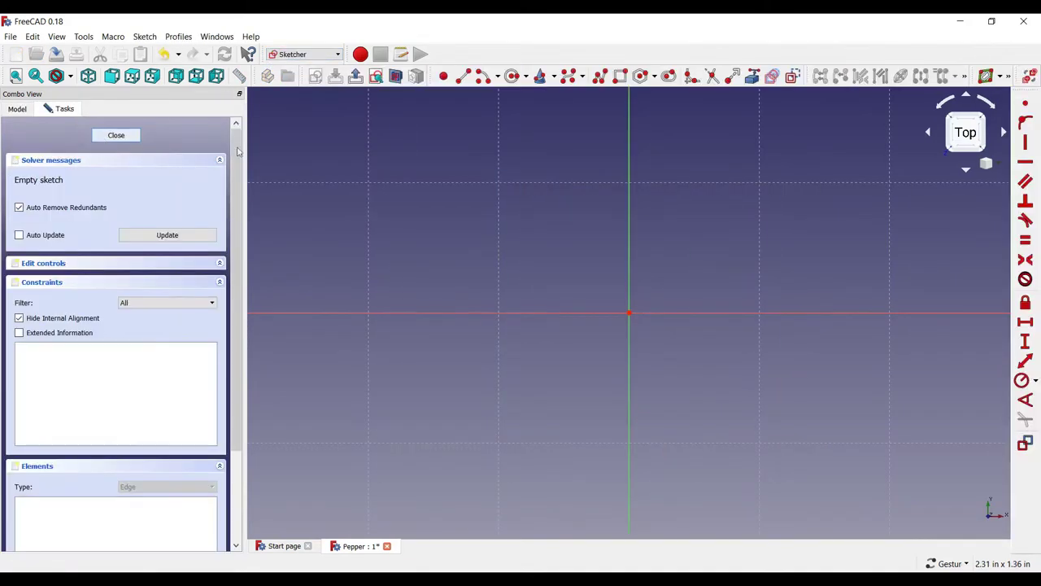
click(483, 76)
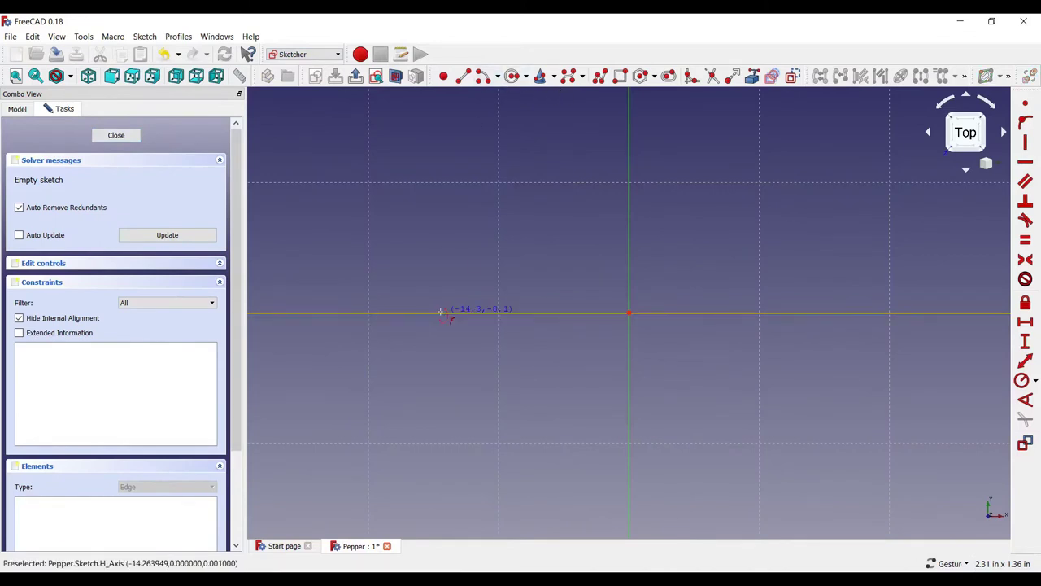
Draw a centre arc on the horizontal axis and constrain its angle to 90°.
click(443, 313)
click(372, 313)
click(471, 248)
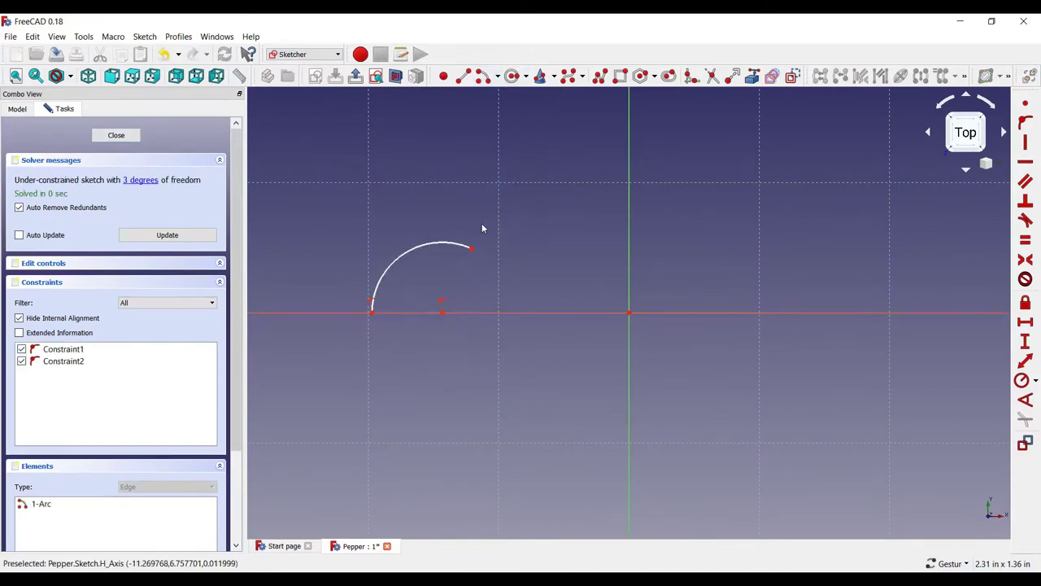
click(1025, 399)
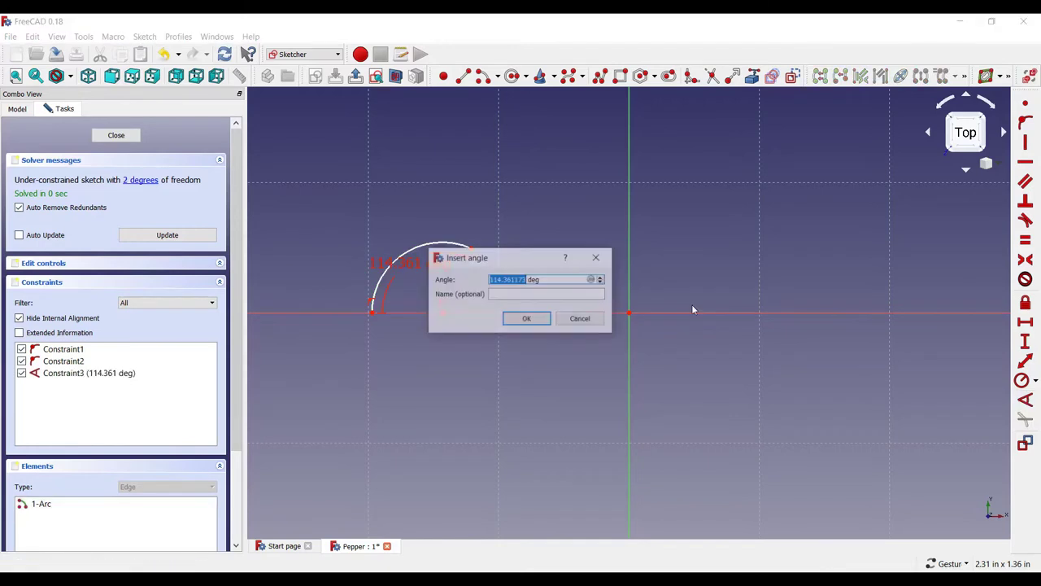
text(90)
key(Return)
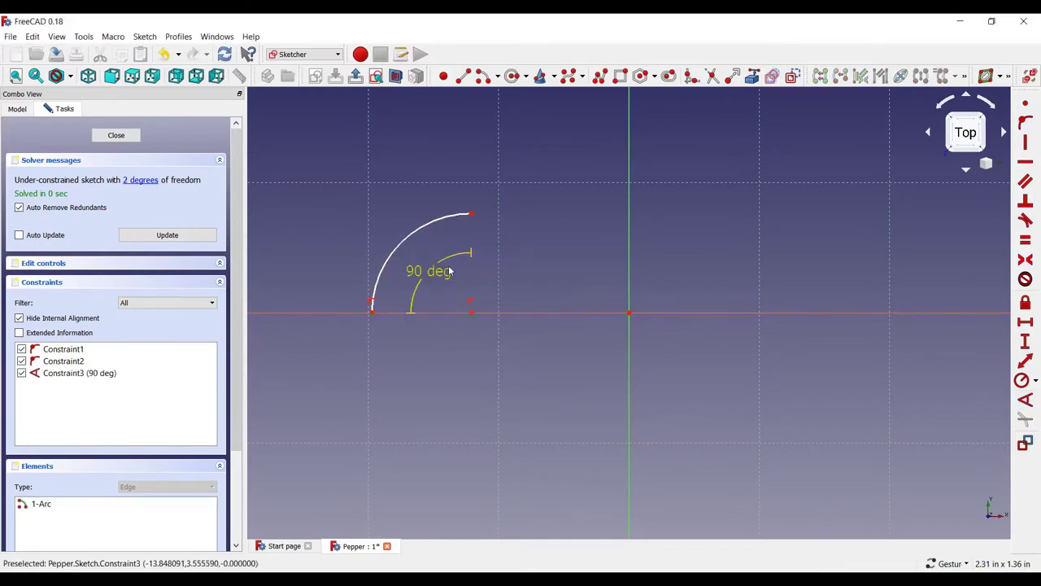
Constrain the arc's radius to 1 in.
click(412, 237)
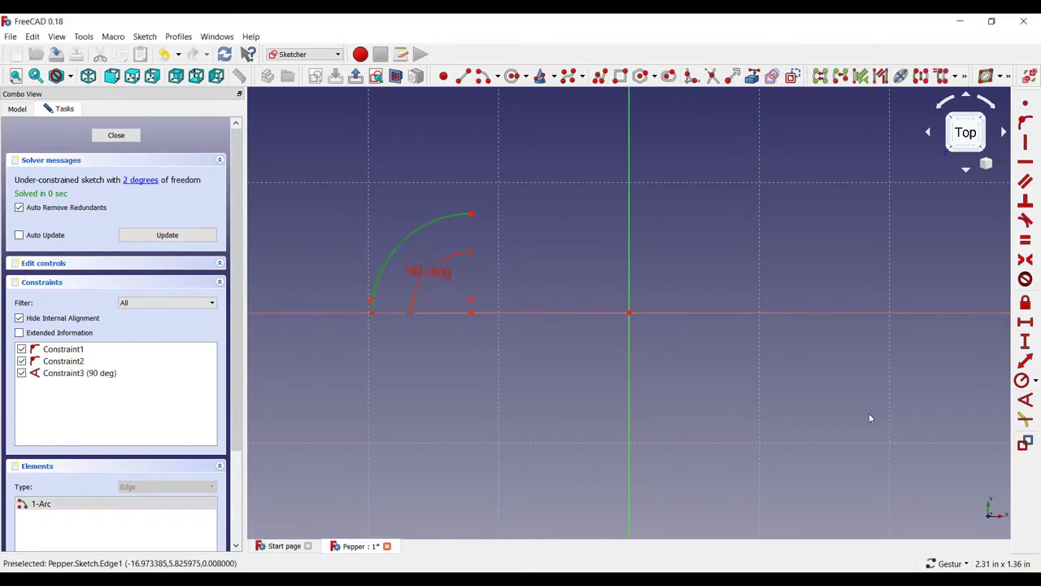
click(1035, 380)
click(943, 380)
text(1)
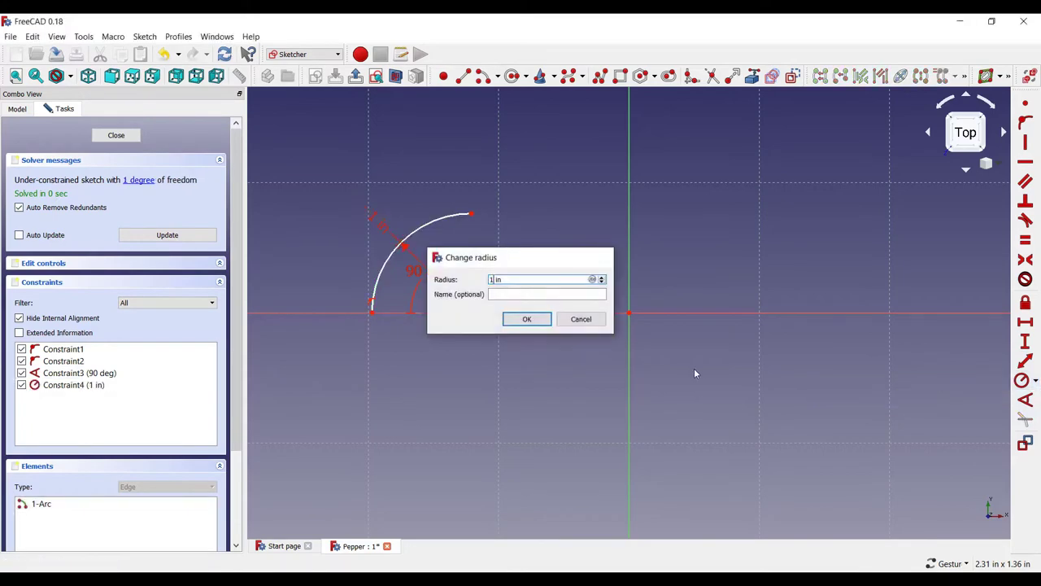
key(Return)
scroll(694, 370, down, 2)
scroll(379, 317, down, 3)
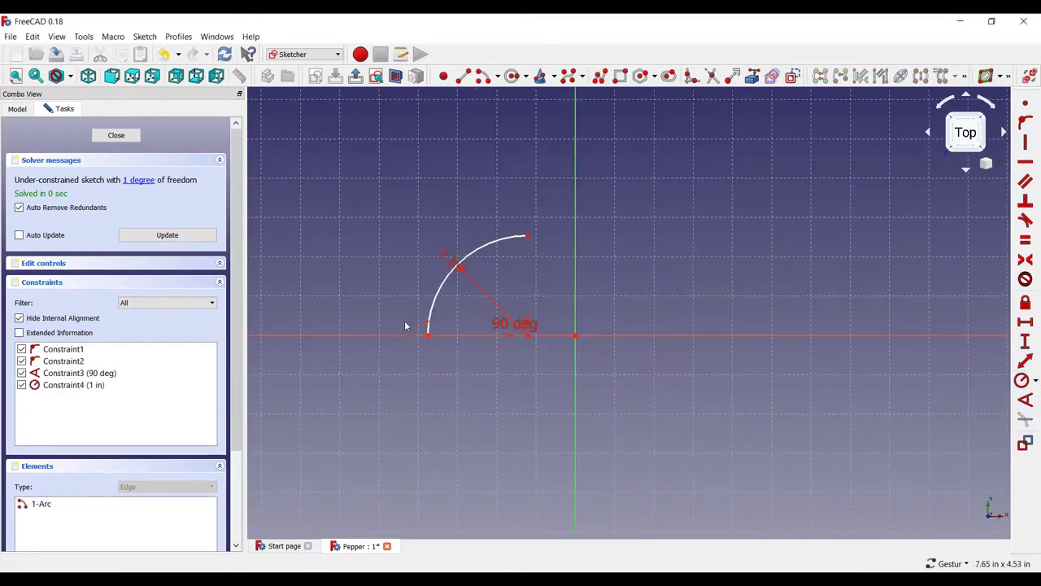
Fix the arc's lower endpoint 4 in horizontally from the origin.
click(429, 336)
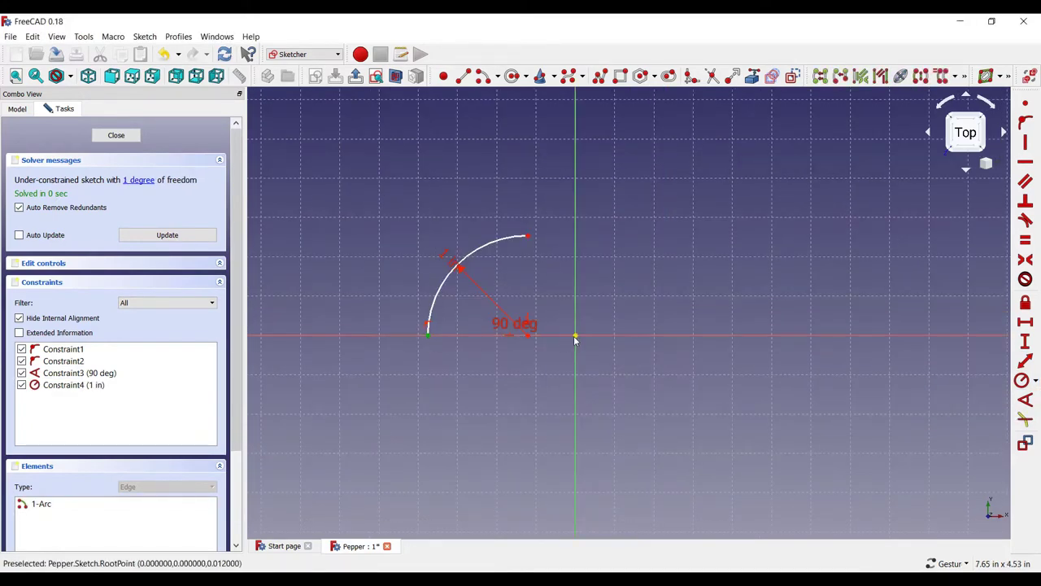
click(576, 336)
click(1024, 322)
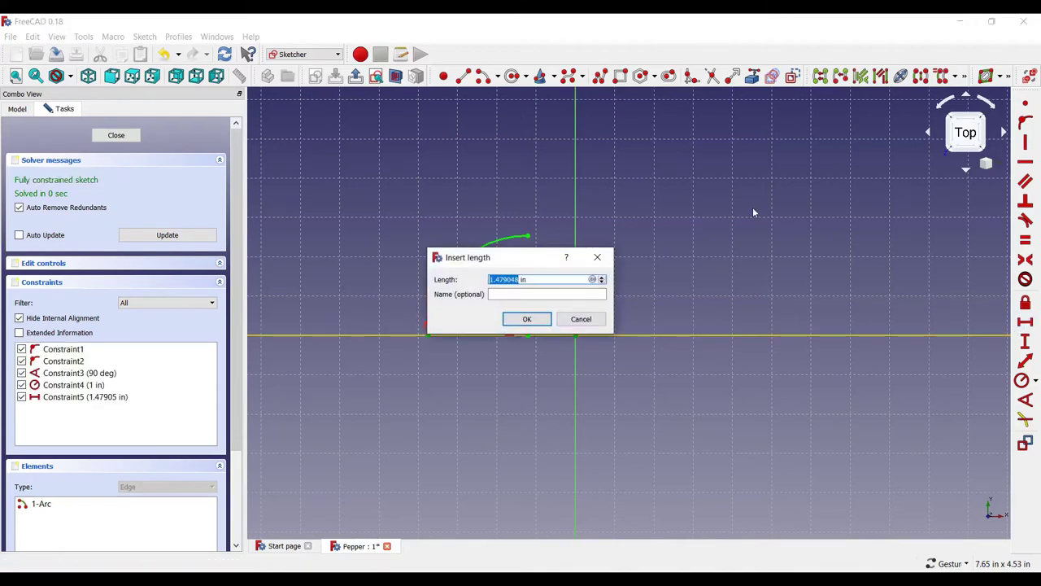
text(4)
key(Return)
scroll(527, 380, down, 2)
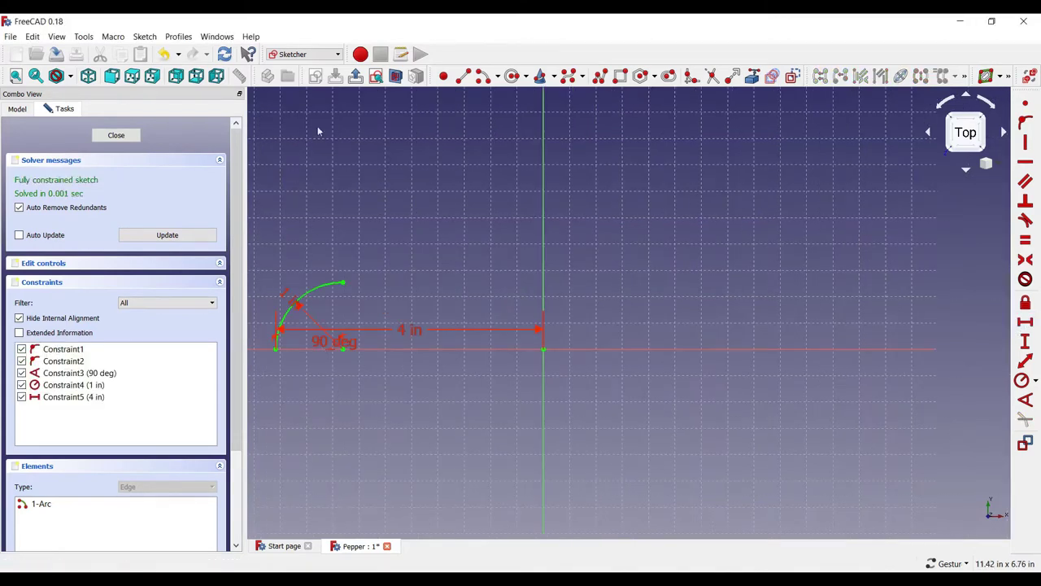
Draw a four-point B-spline from the arc end toward the vertical axis.
scroll(258, 279, up, 2)
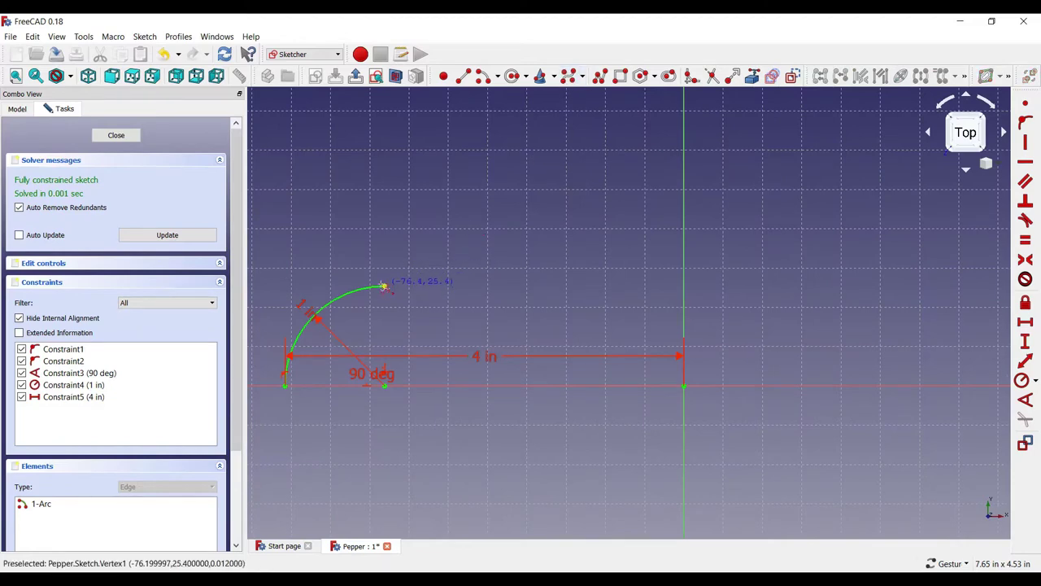
click(383, 286)
click(434, 241)
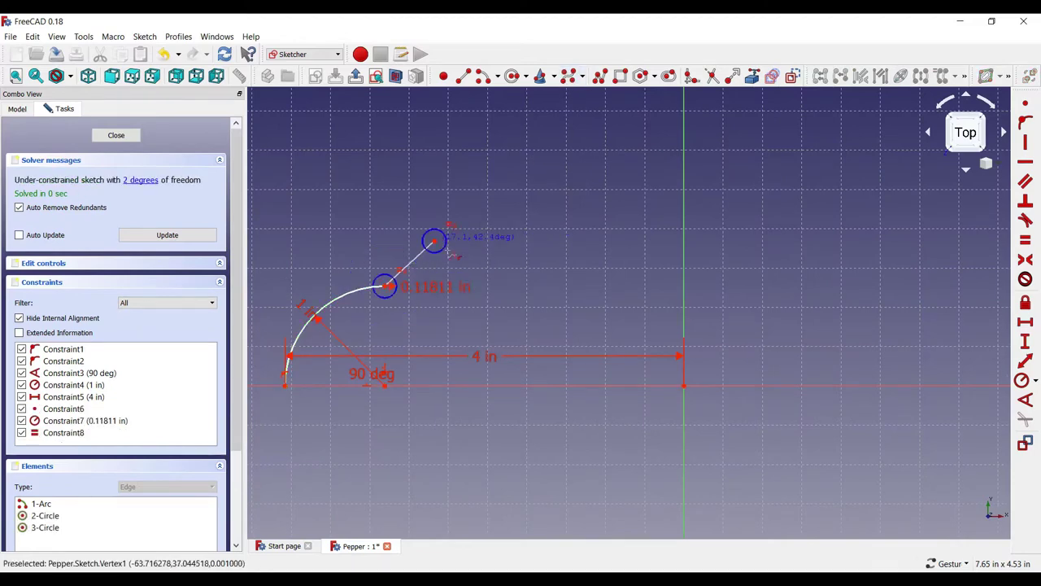
click(611, 289)
click(684, 188)
right_click(732, 231)
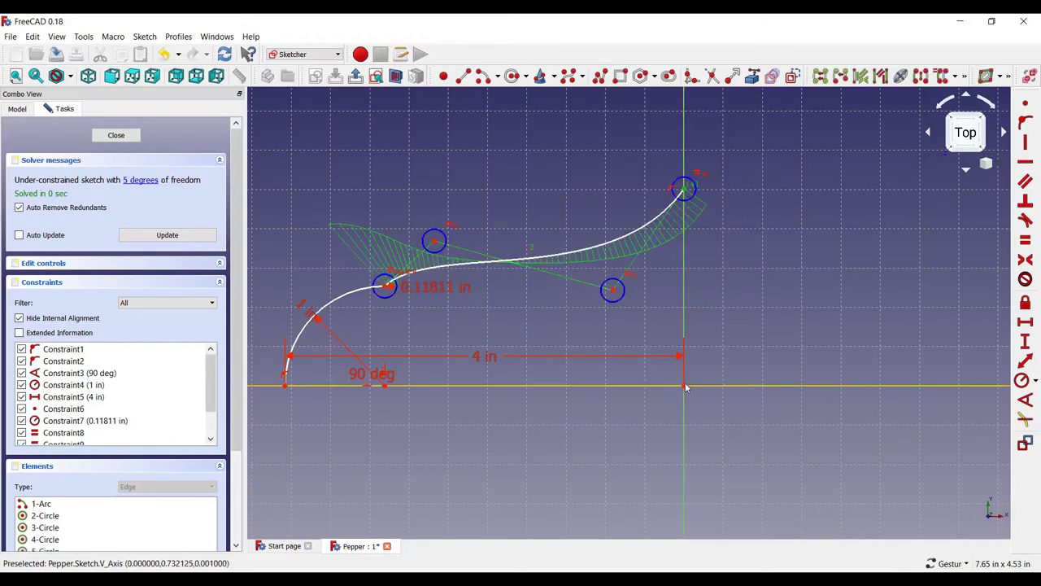
Constrain the spline's control points with 2 in, 2 in heights and a 3 in horizontal distance.
click(1023, 341)
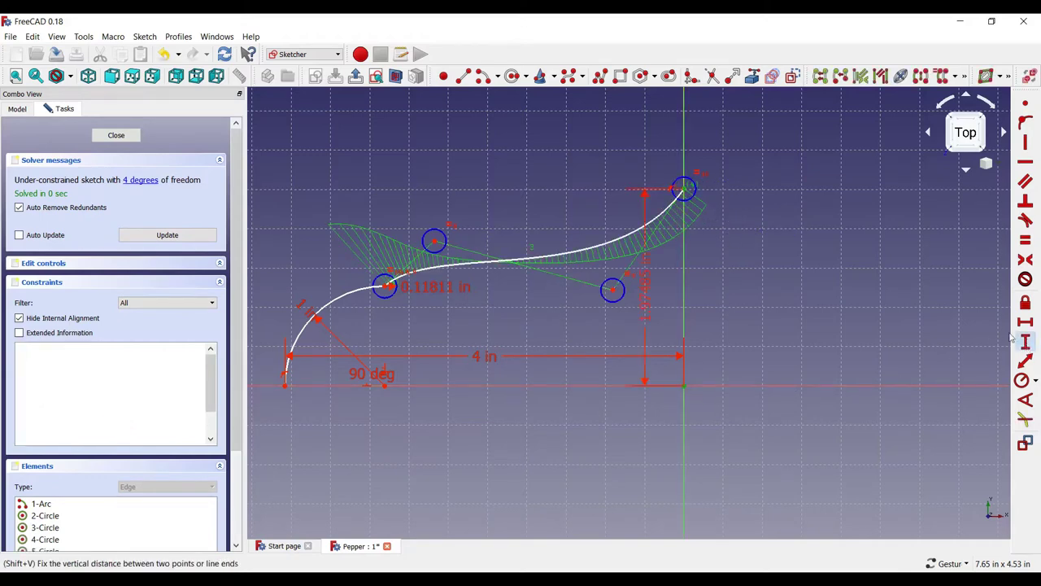
text(2)
key(Return)
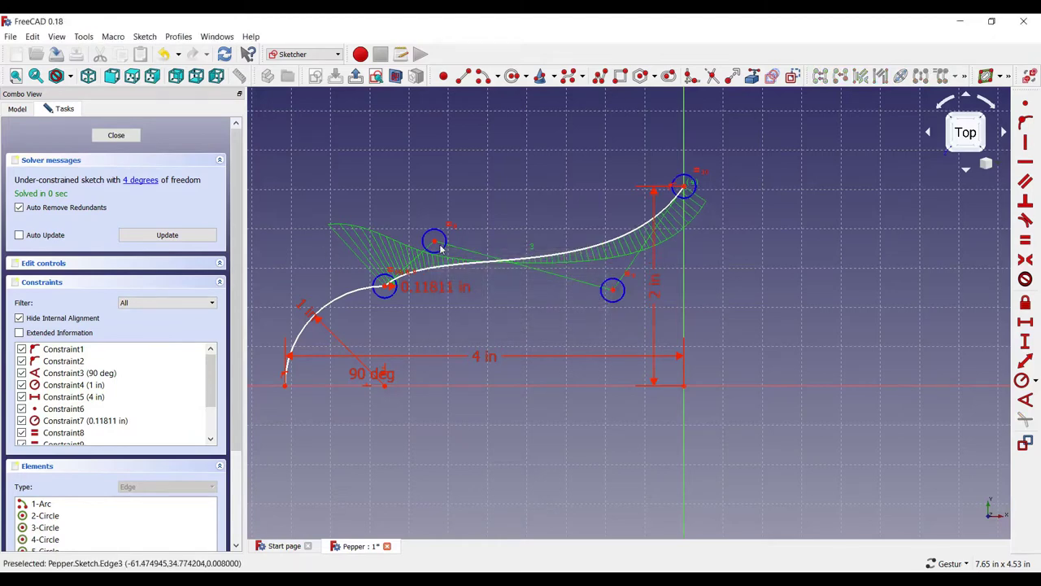
click(685, 388)
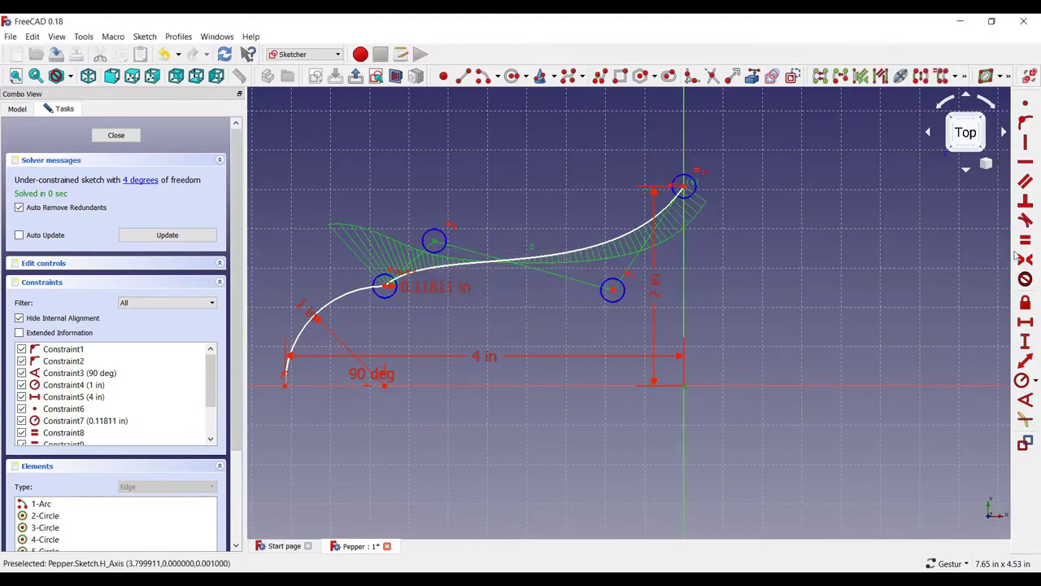
click(1023, 340)
text(2)
key(Return)
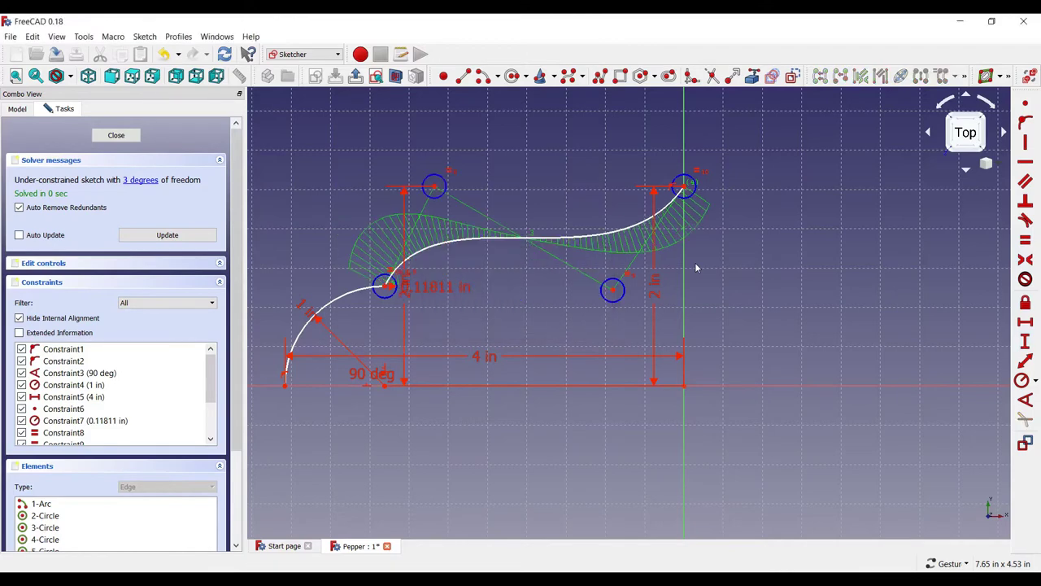
click(1025, 321)
key(Return)
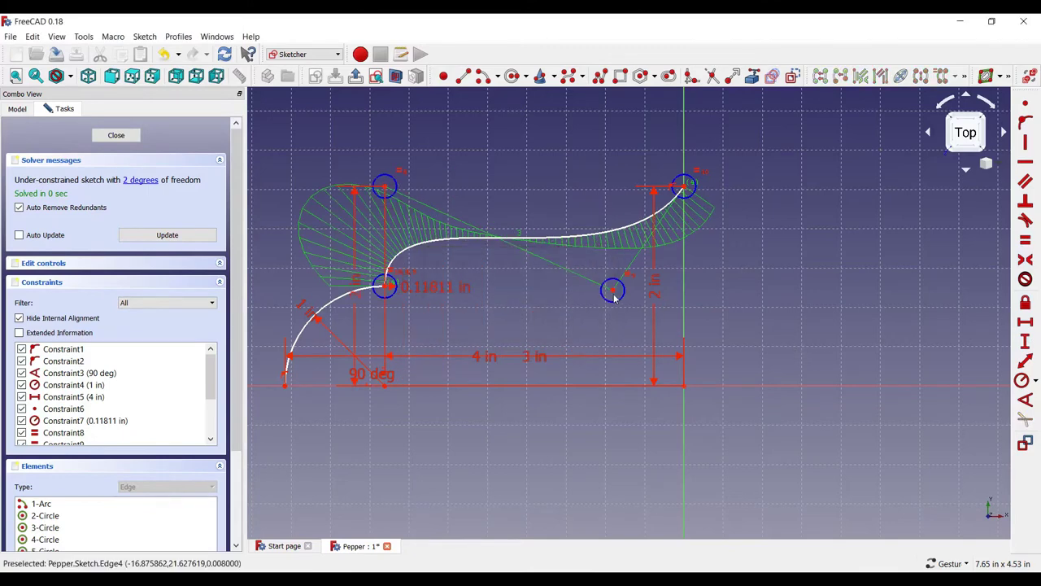
Set the lower control point 0.625 in high and 0.333 in from the axis.
click(685, 387)
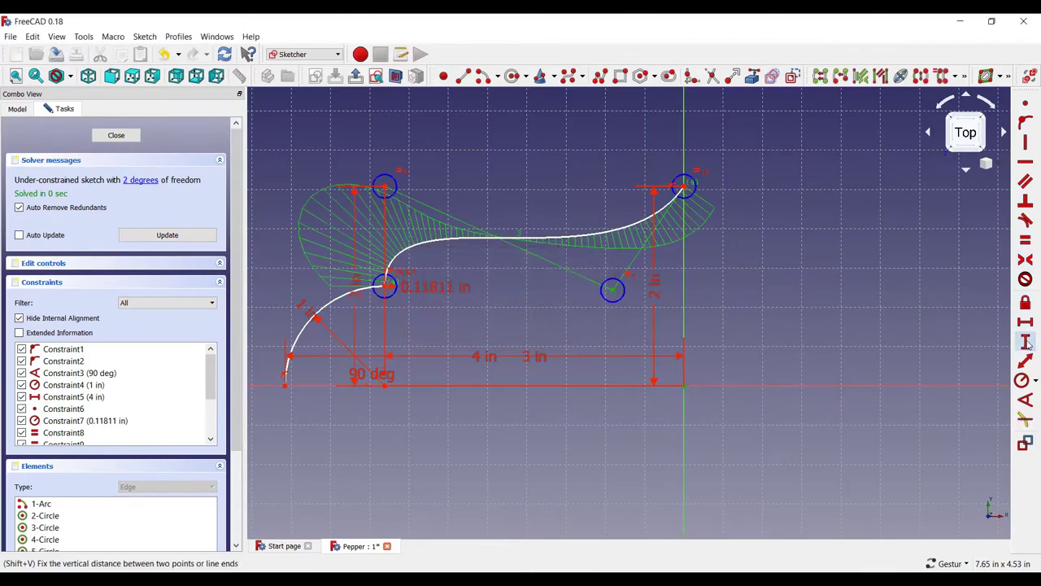
click(1025, 341)
text(0.625)
key(Return)
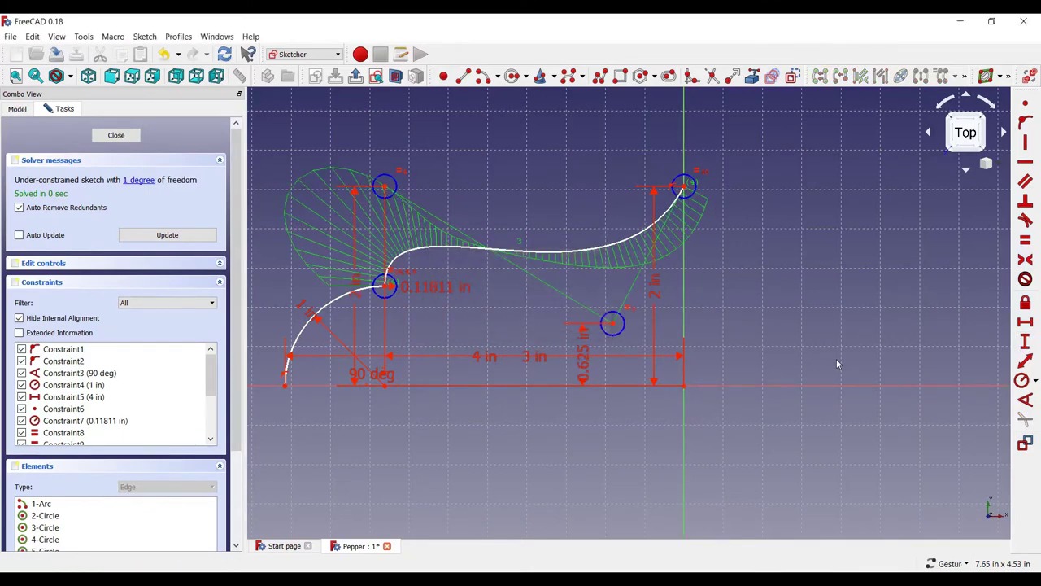
click(613, 324)
click(685, 386)
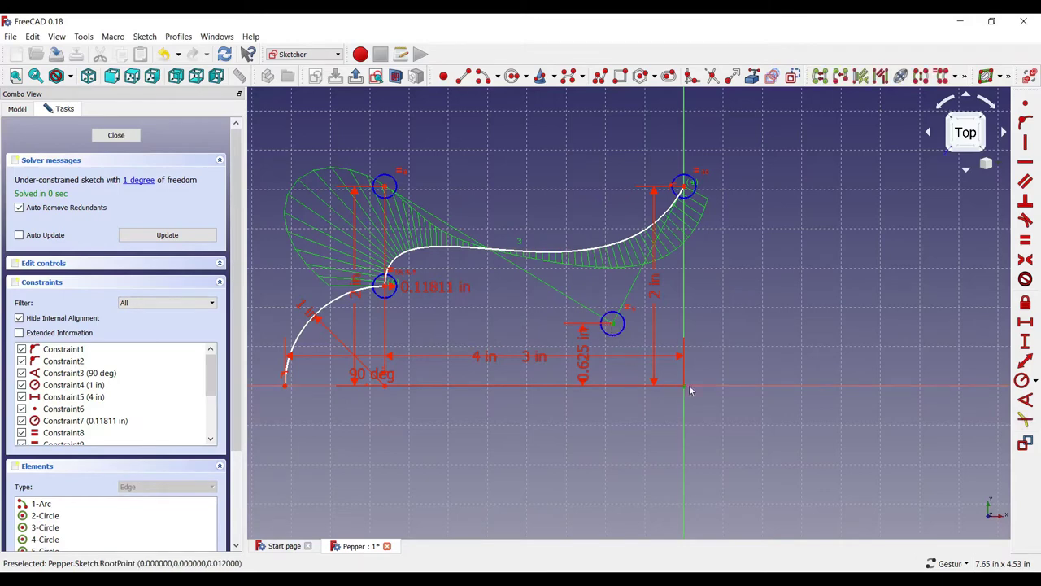
click(1026, 324)
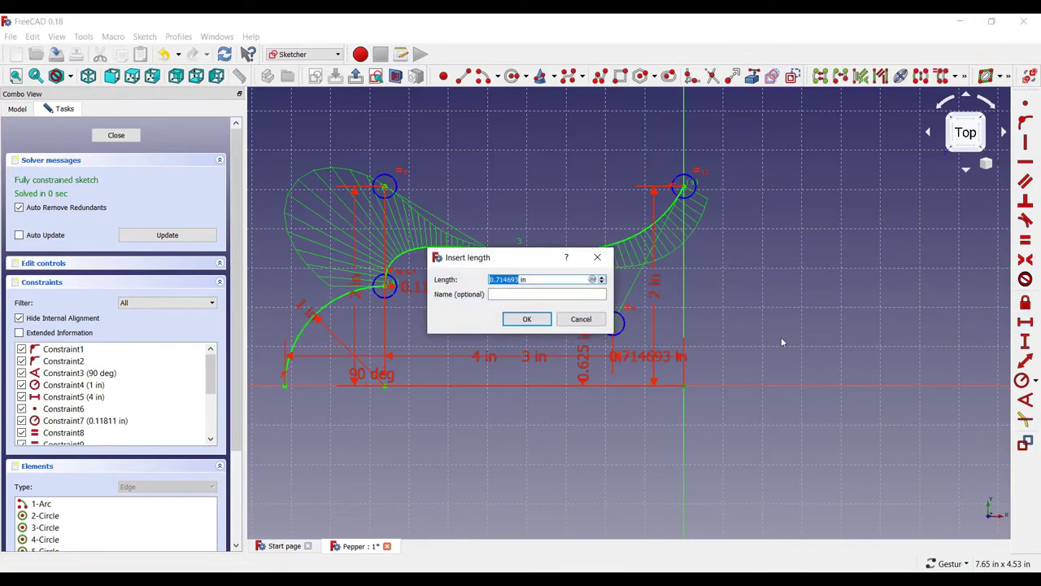
text(0.333)
key(Return)
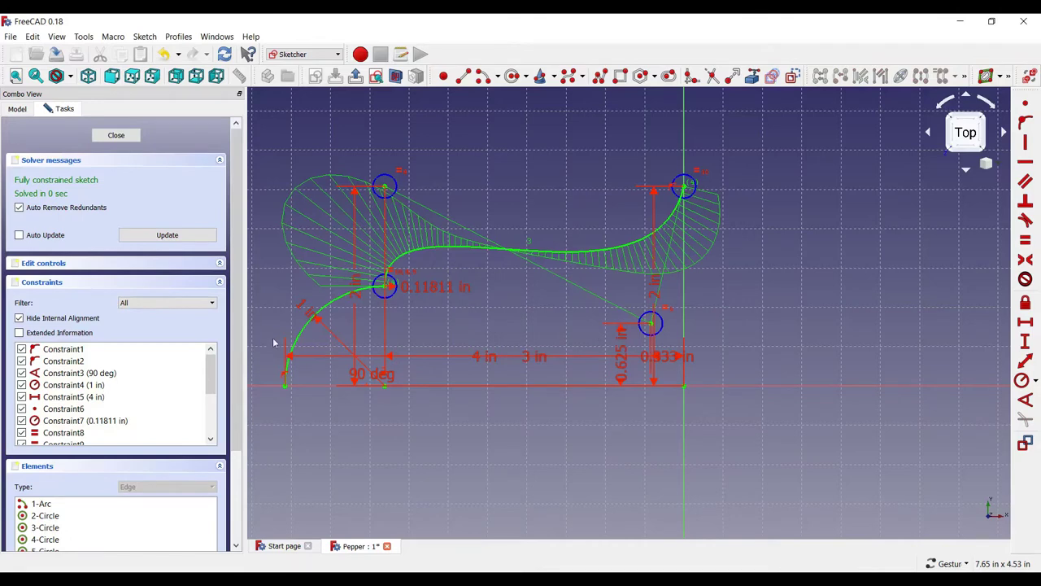
click(298, 345)
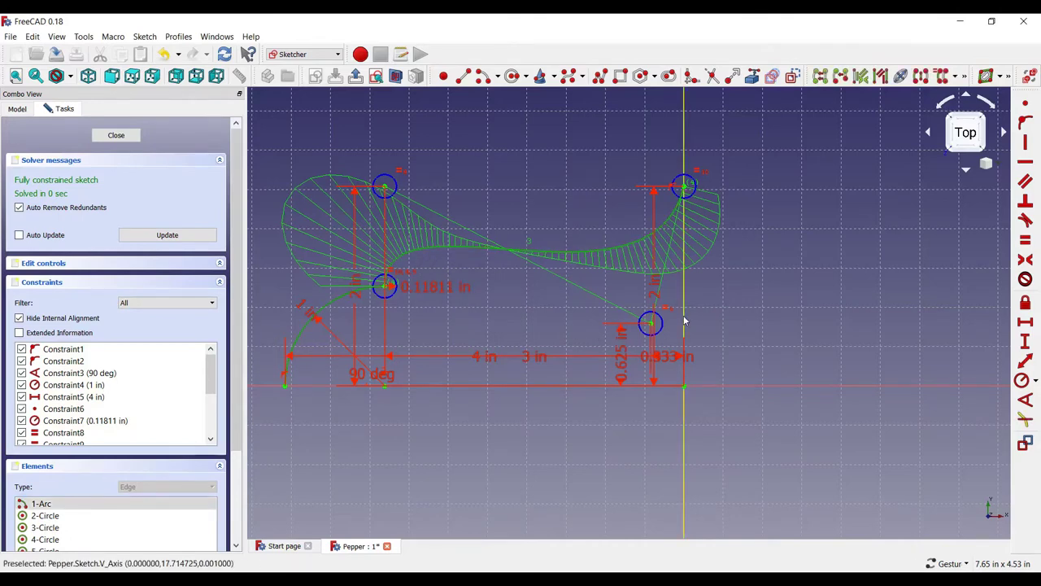
Mirror the curves across the vertical axis, then across the horizontal axis, and close the sketch.
click(920, 75)
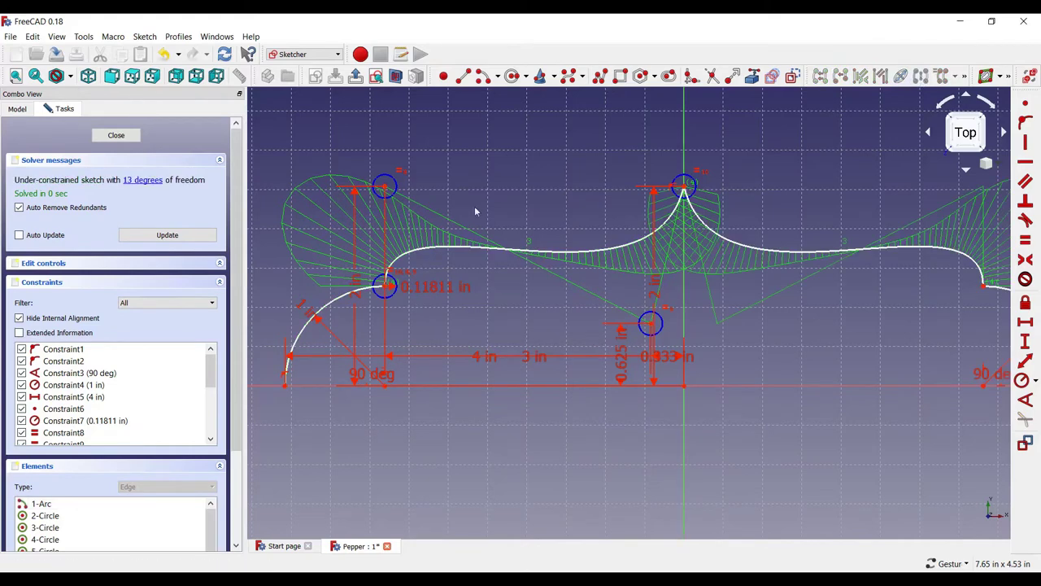
scroll(475, 205, down, 2)
click(358, 261)
click(497, 216)
click(636, 218)
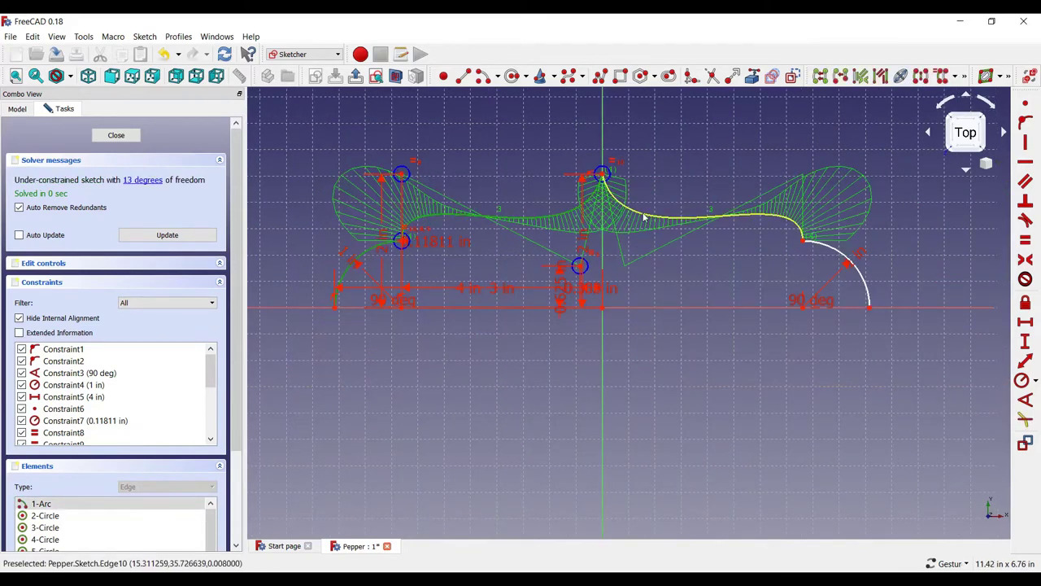
click(828, 248)
click(756, 309)
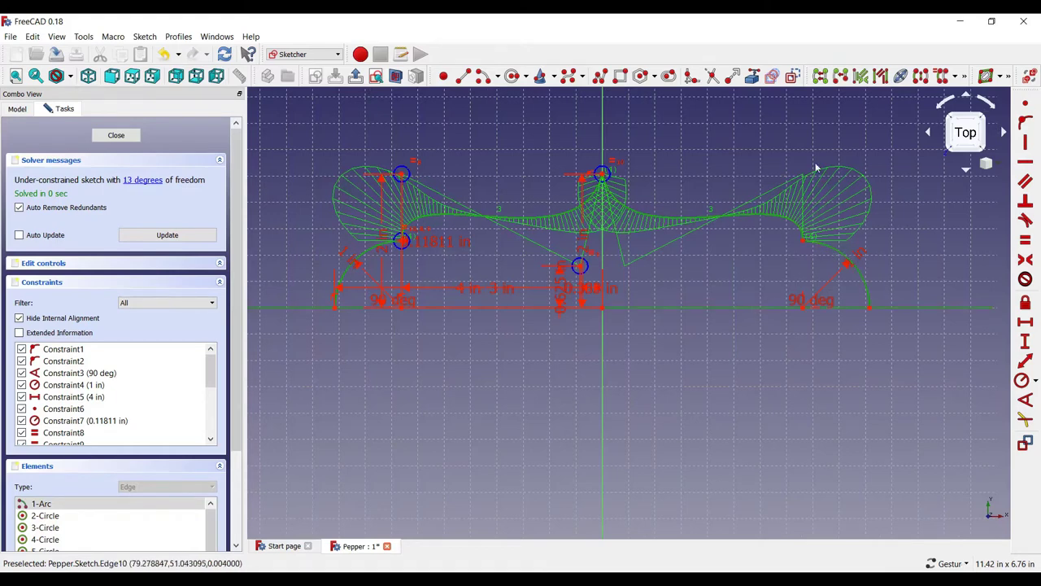
click(920, 76)
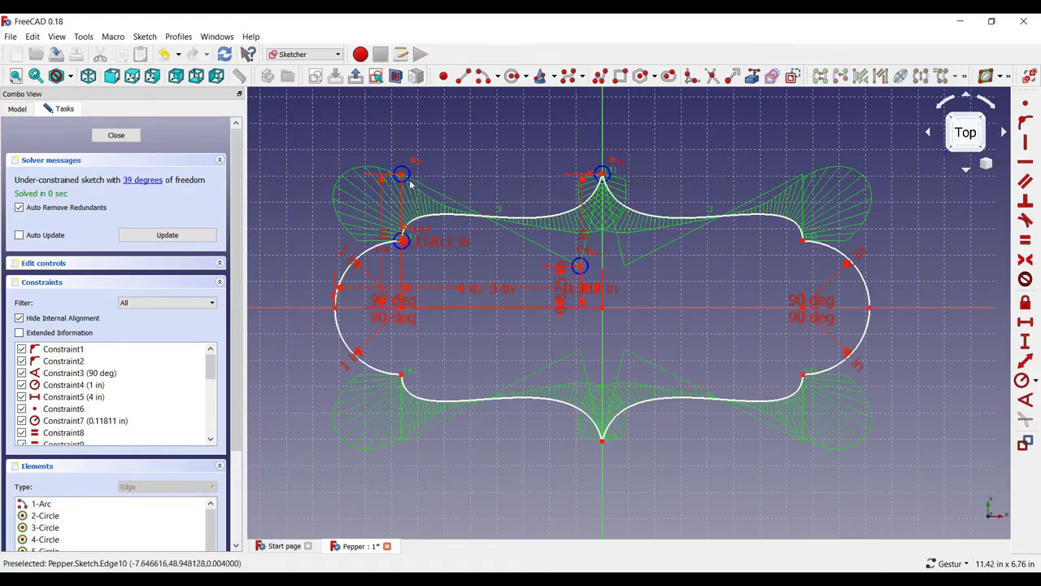
click(115, 135)
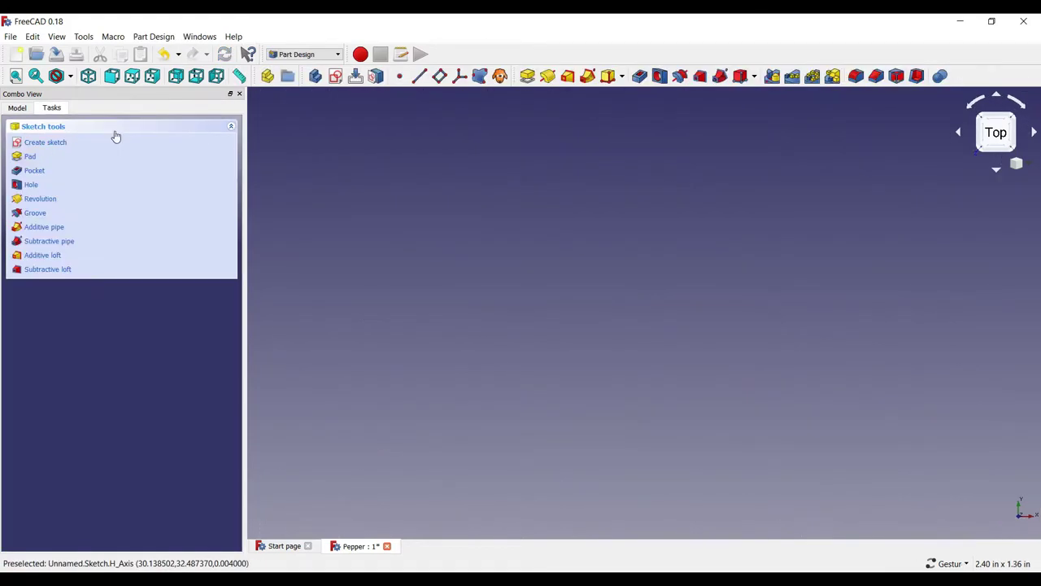
Pad the plaque sketch selected from the model tree.
click(17, 108)
scroll(570, 259, down, 6)
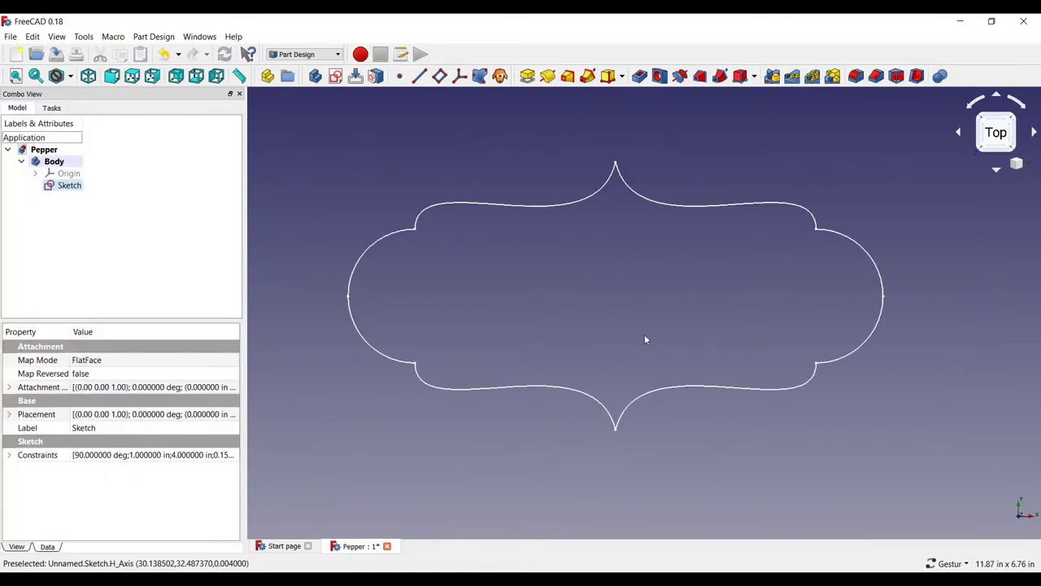
click(65, 185)
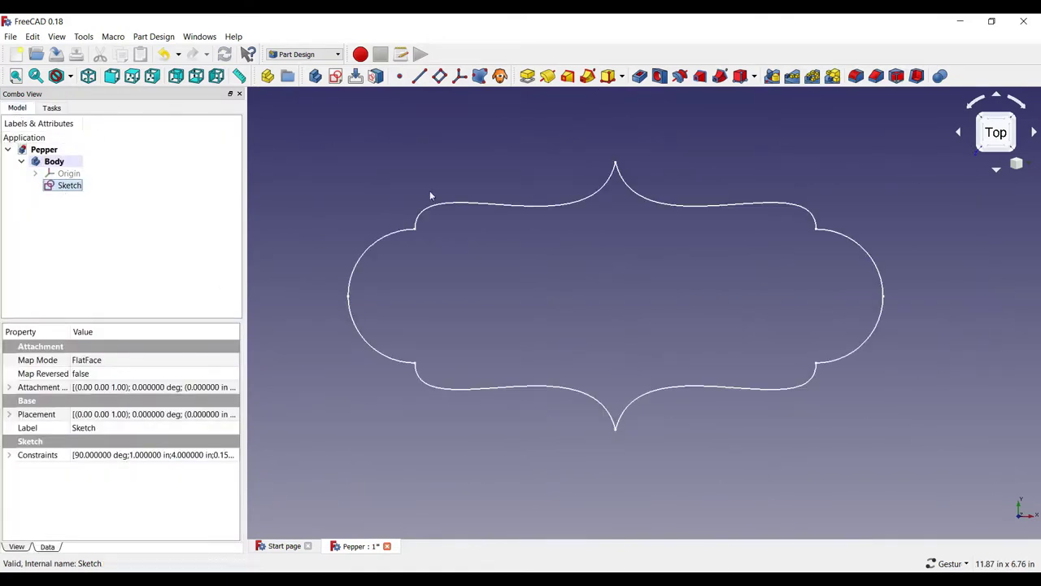
click(527, 76)
key(Return)
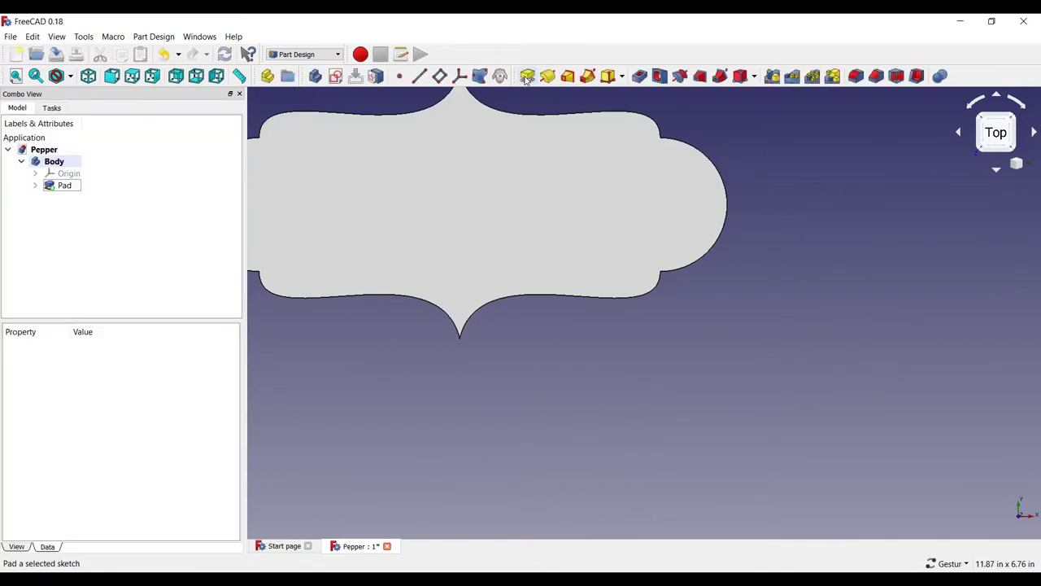
Switch to the top view and confirm the pad length of 0.5 in.
scroll(634, 377, down, 3)
scroll(619, 358, up, 1)
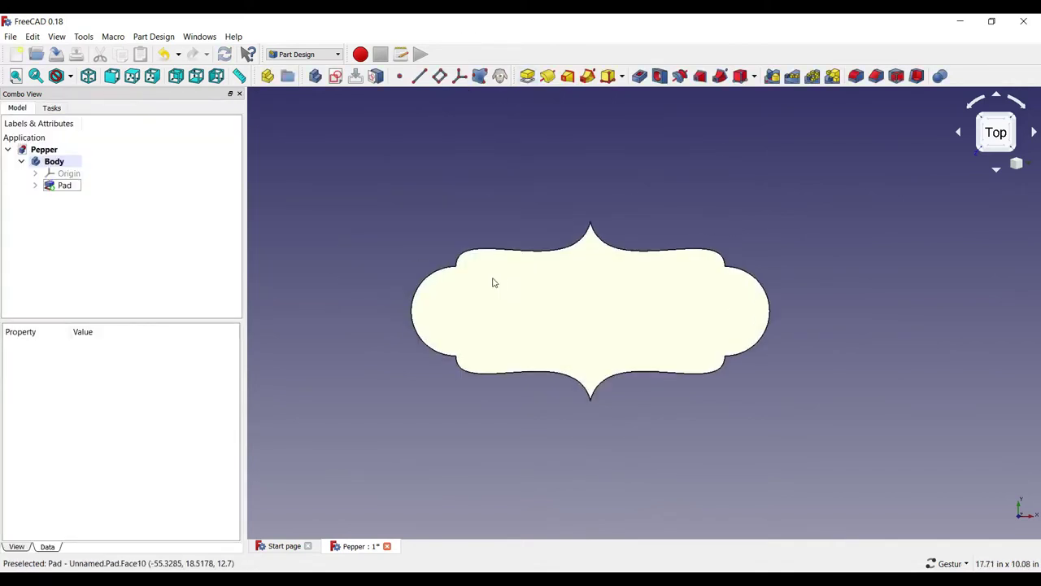
scroll(493, 282, up, 2)
drag(616, 342, 653, 337)
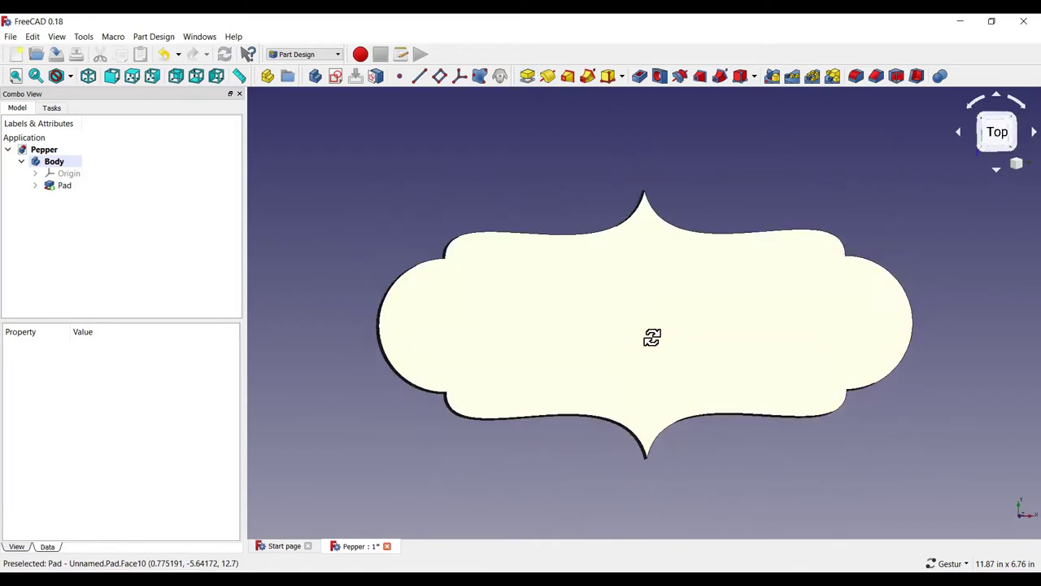
click(998, 134)
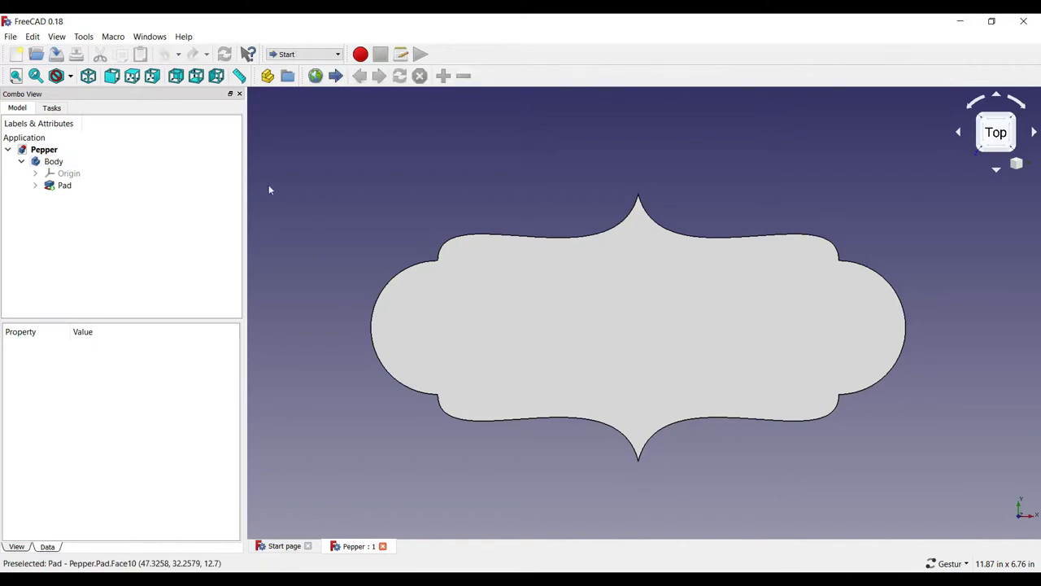
double_click(64, 185)
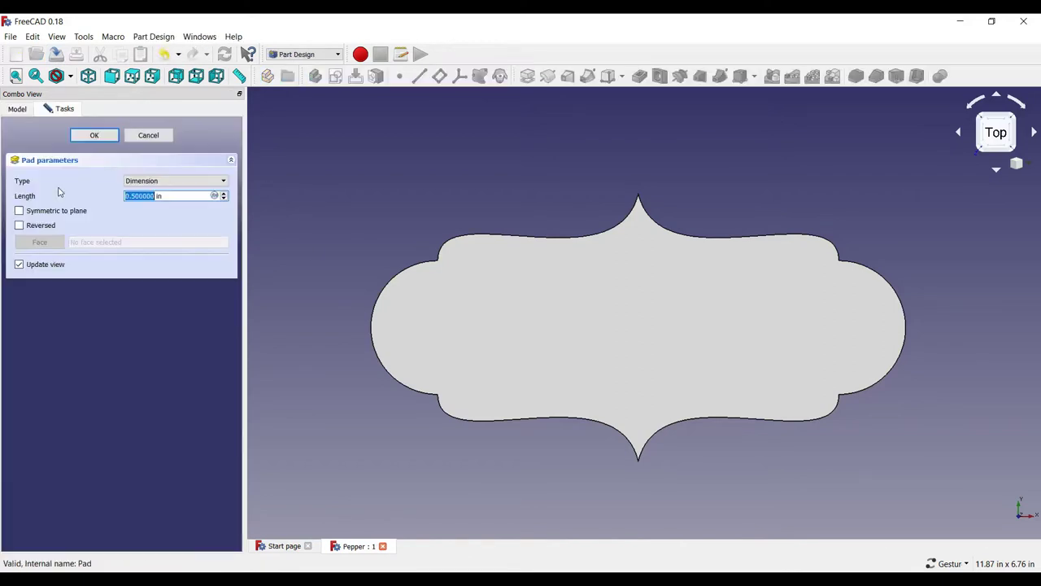
click(91, 136)
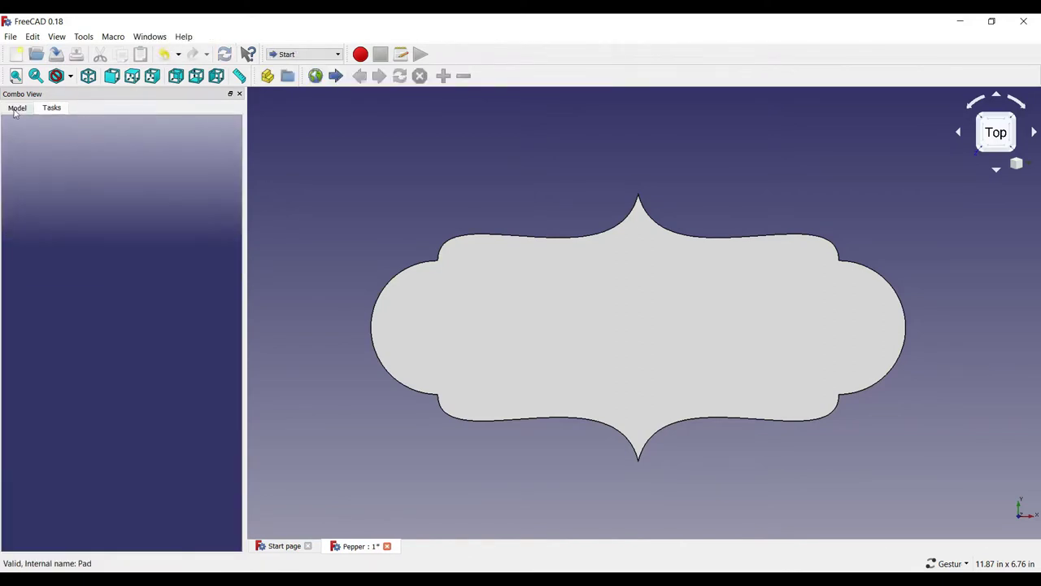
In the Draft workbench, start a ShapeString using the MTCORSVA.TTF font.
click(338, 55)
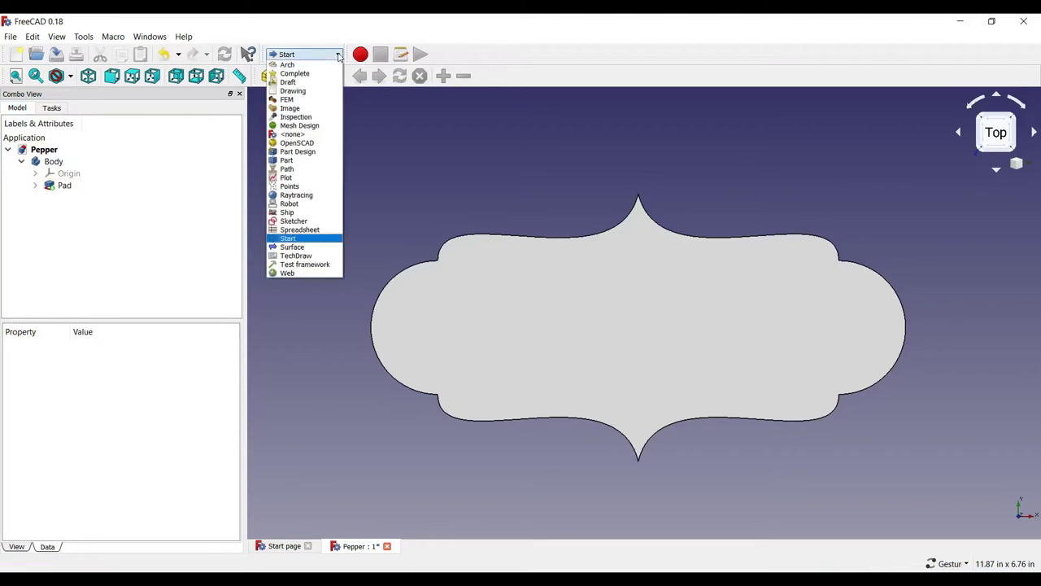
key(Escape)
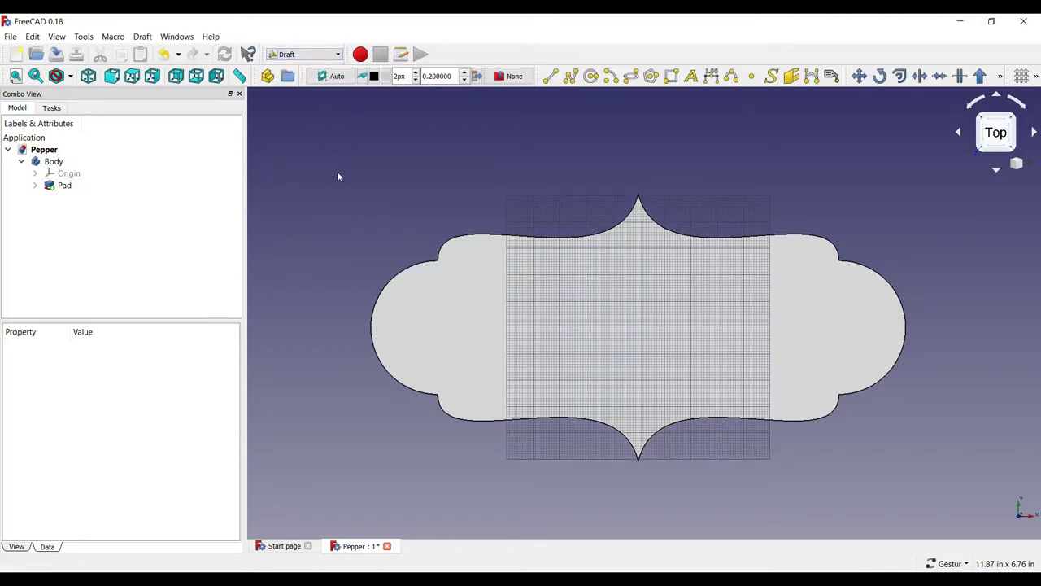
click(771, 76)
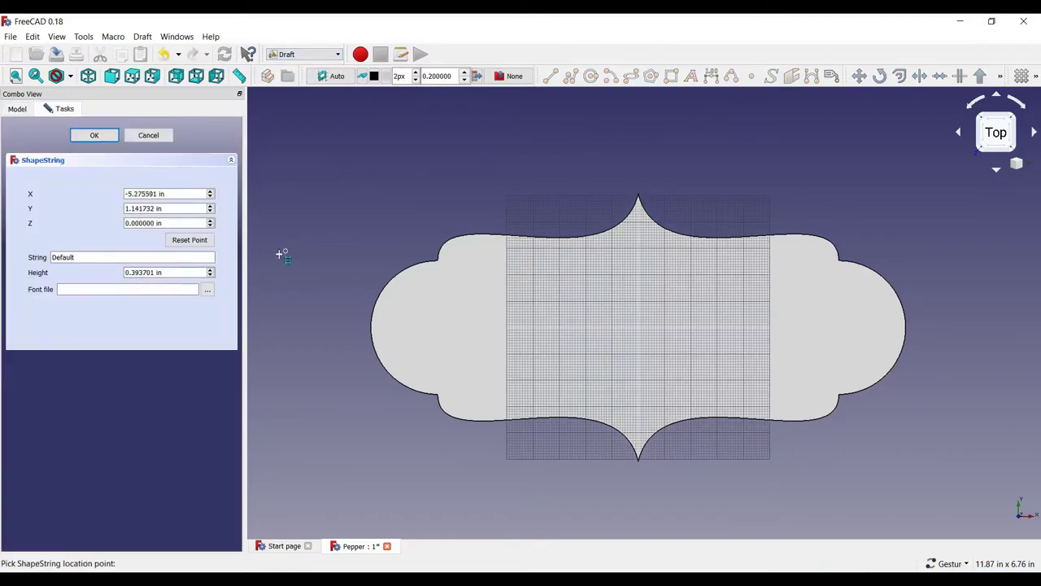
click(208, 290)
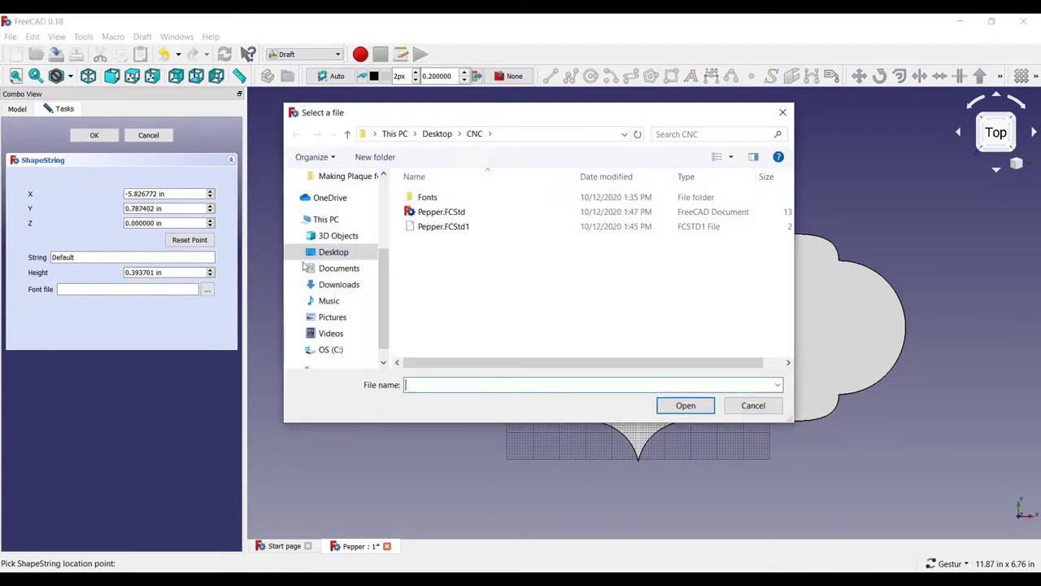
double_click(436, 200)
click(442, 196)
click(685, 405)
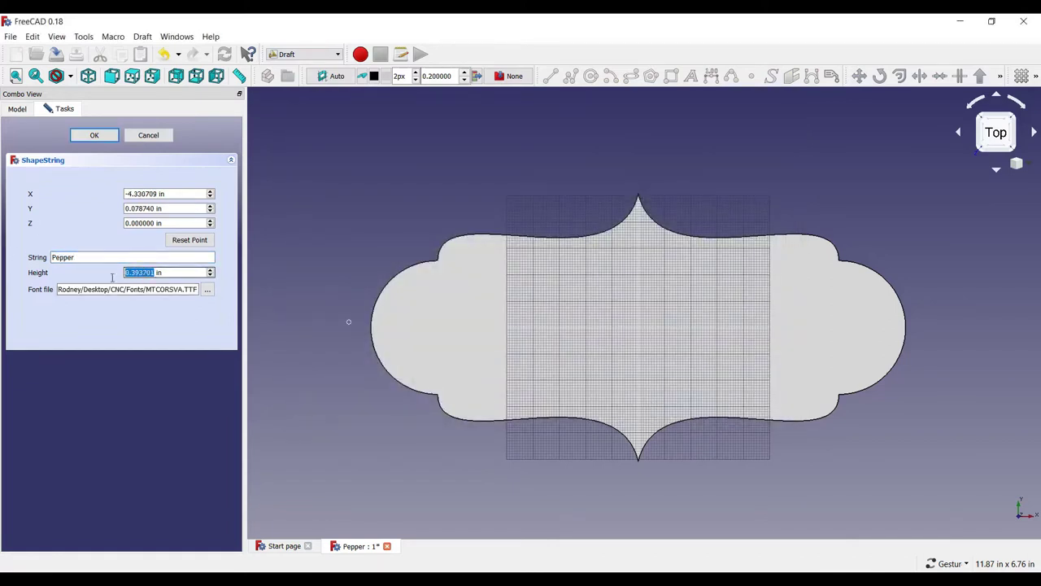
Set the text height to 1.75 in, adjust its position and create the Pepper shape.
text(1.75)
click(156, 194)
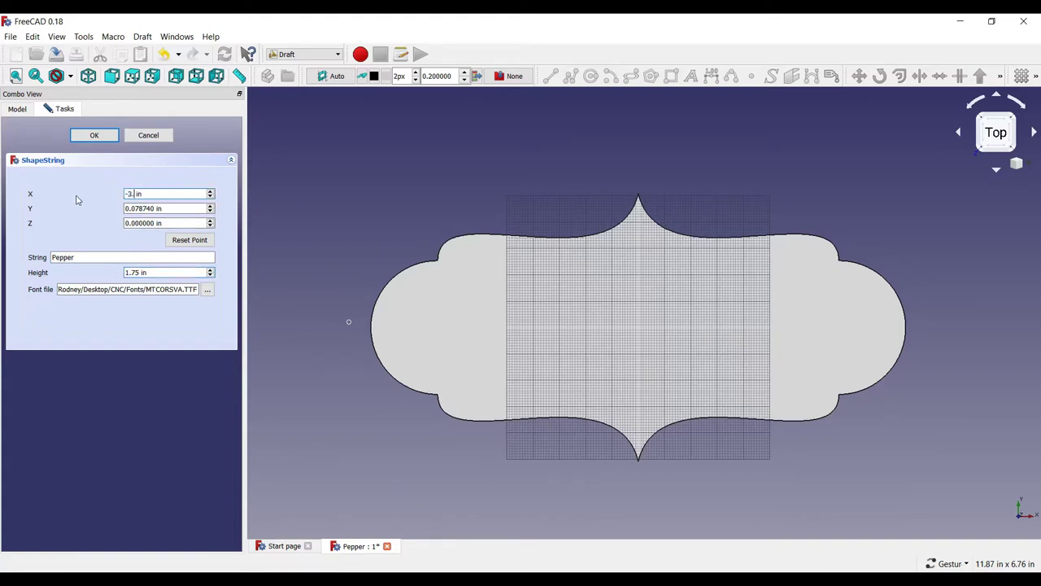
drag(154, 208, 88, 212)
click(94, 136)
drag(332, 183, 387, 175)
click(305, 54)
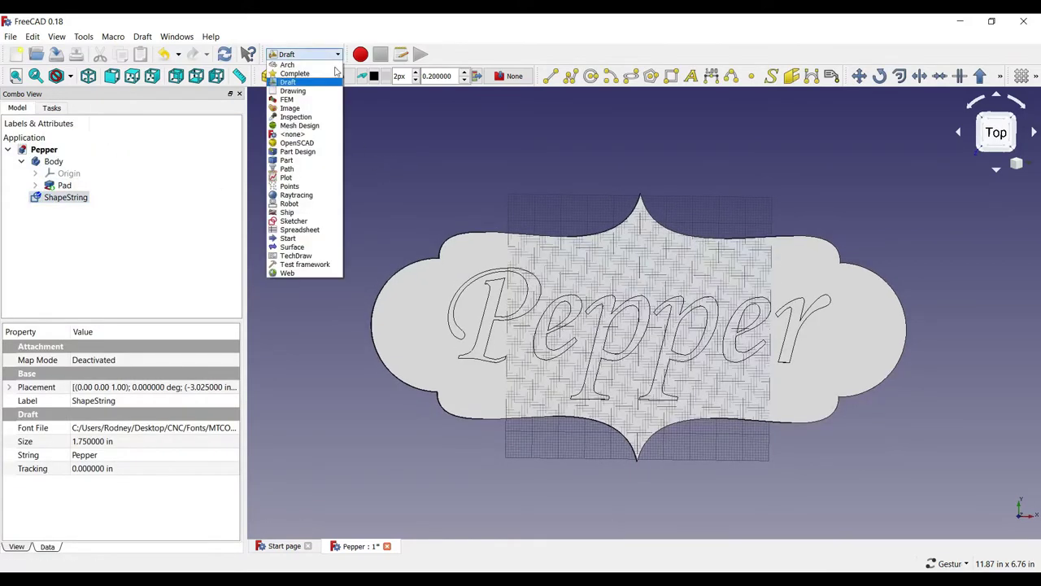
Move the Pepper text to X 1 in, Y 1.5 in.
click(309, 152)
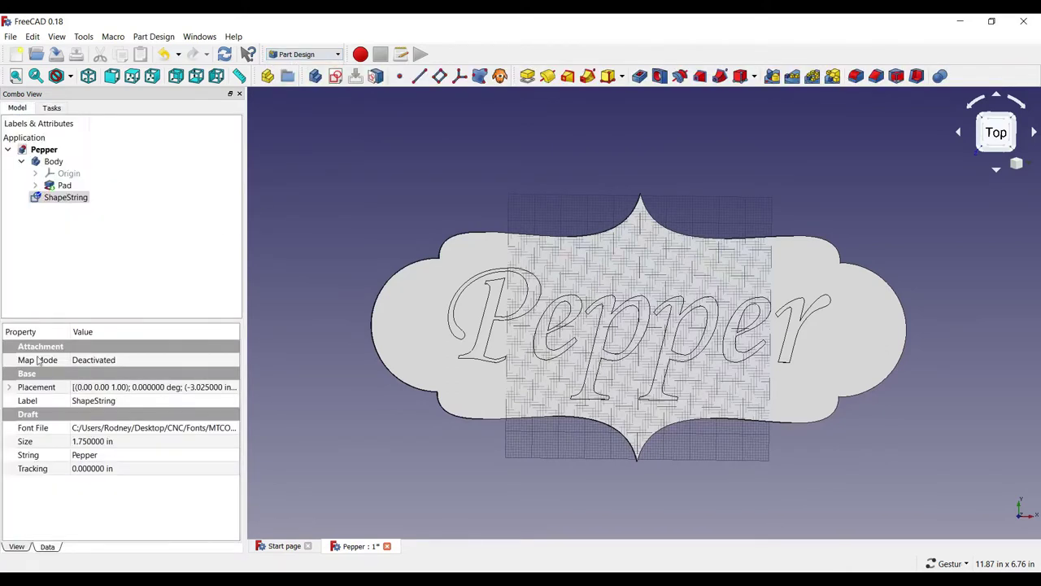
click(9, 388)
click(23, 427)
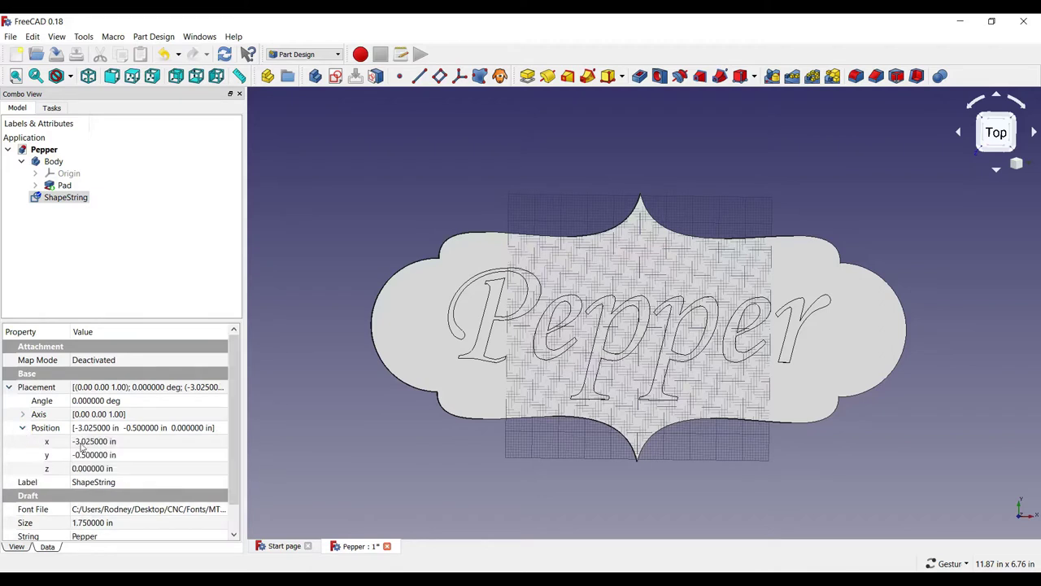
double_click(81, 447)
text(1)
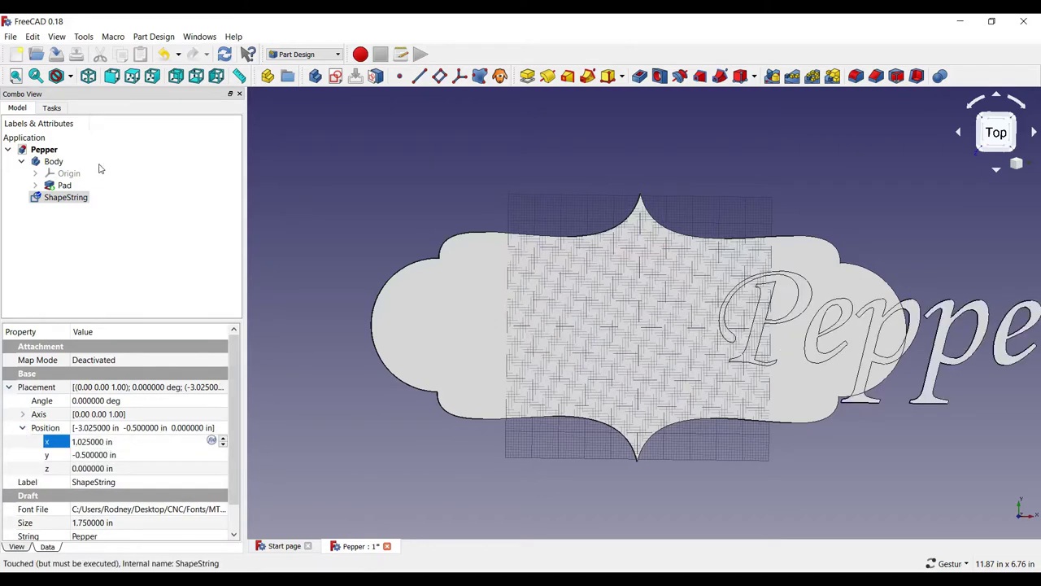
key(Tab)
text(1.5)
key(Return)
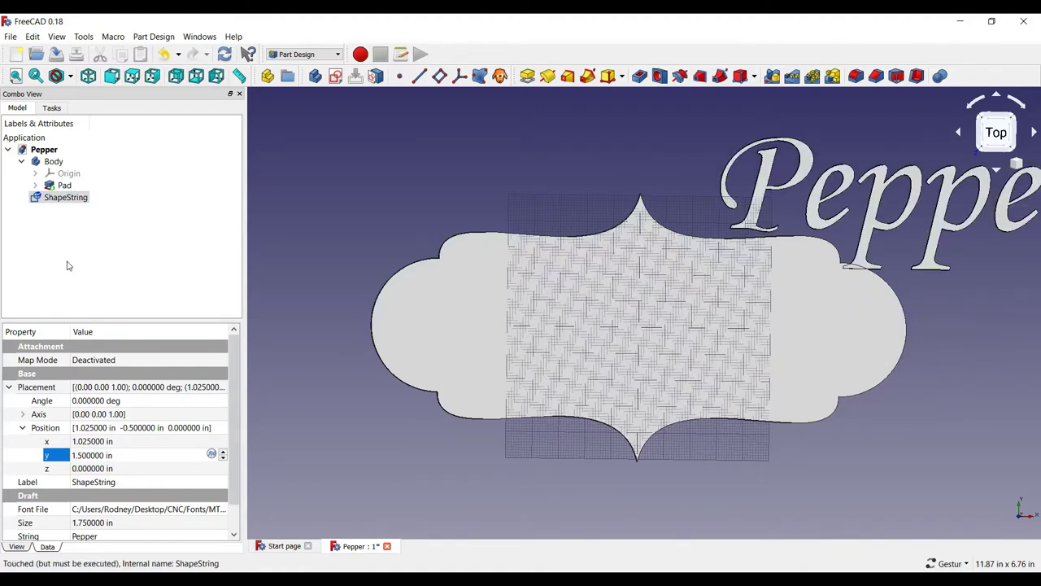
Give the plaque sketch an attachment offset of 4 in X and 2 in Y.
click(35, 186)
click(79, 199)
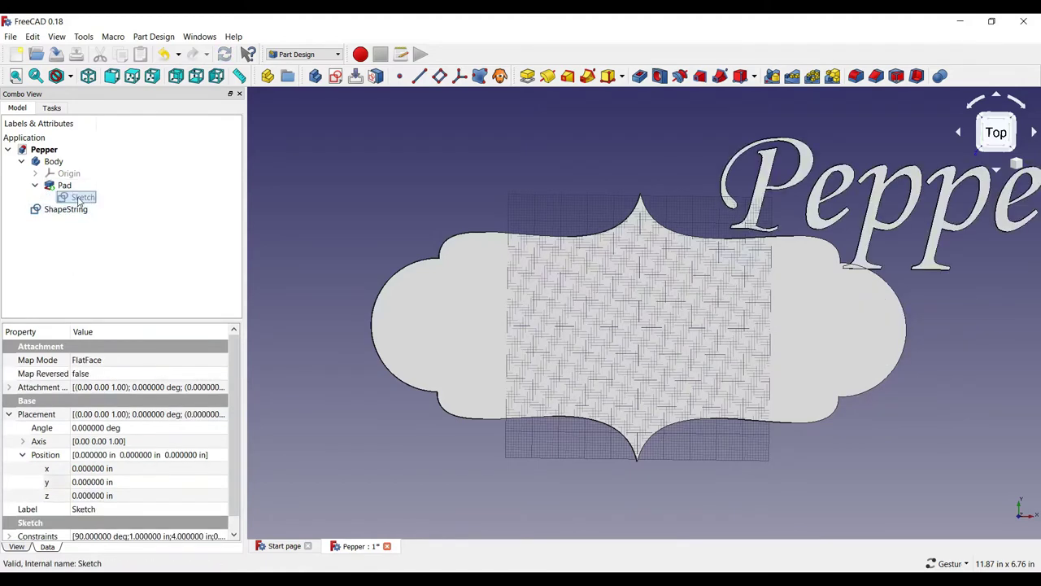
click(9, 387)
click(22, 428)
click(57, 441)
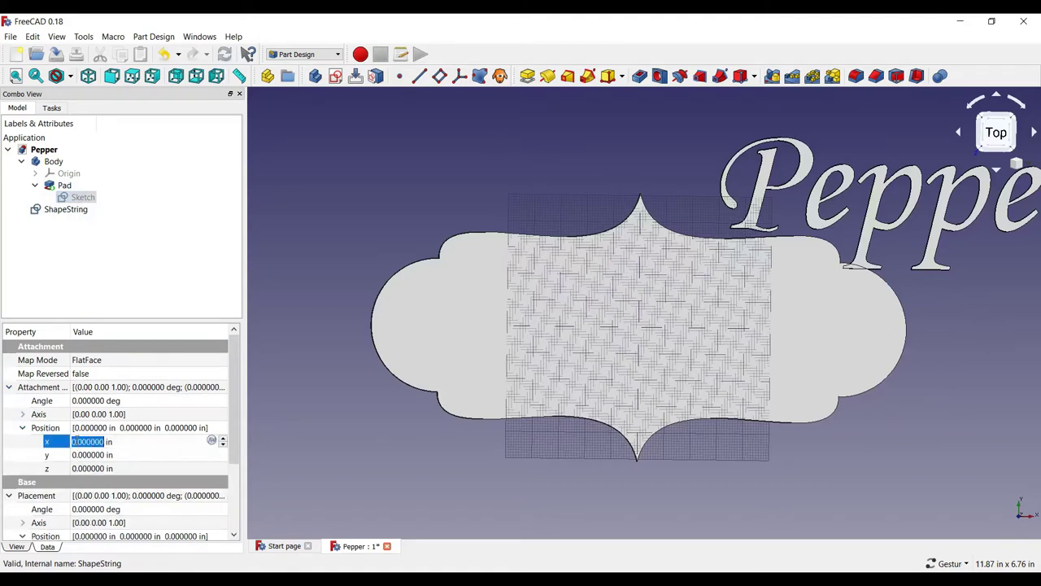
text(4)
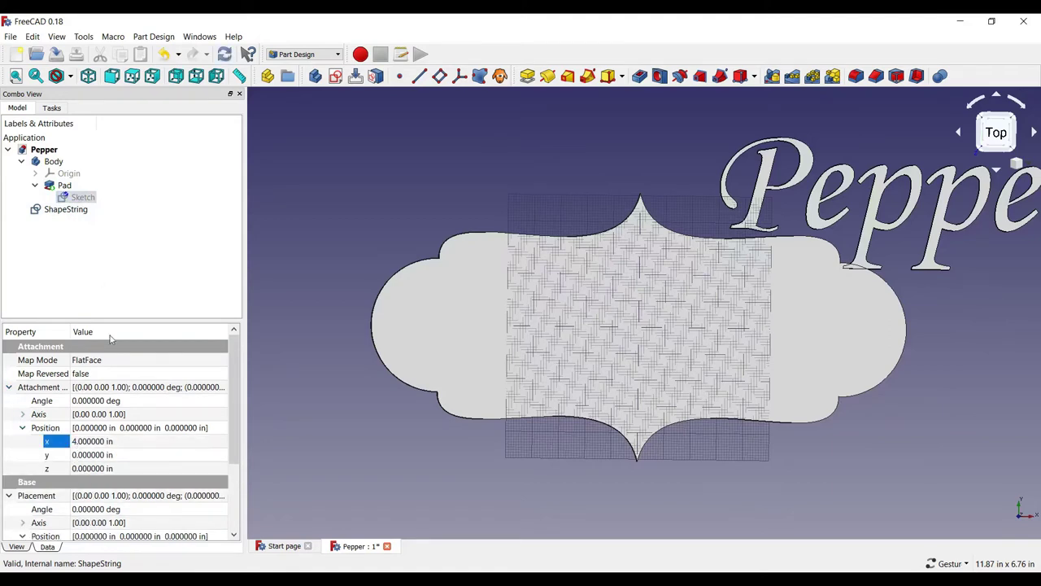
click(74, 454)
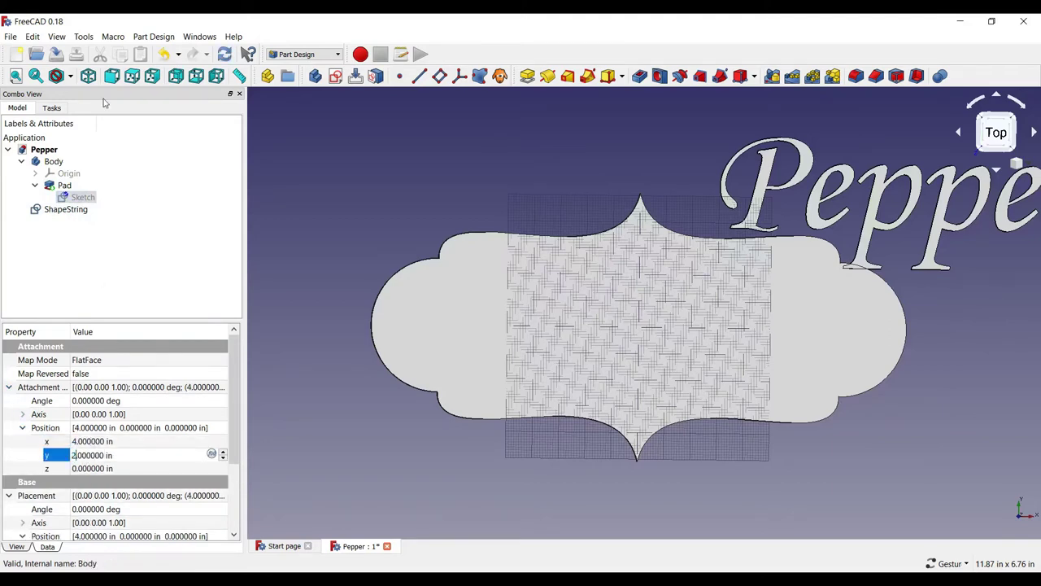
key(Return)
Recompute the model, centre the plaque in view and save the document.
click(224, 54)
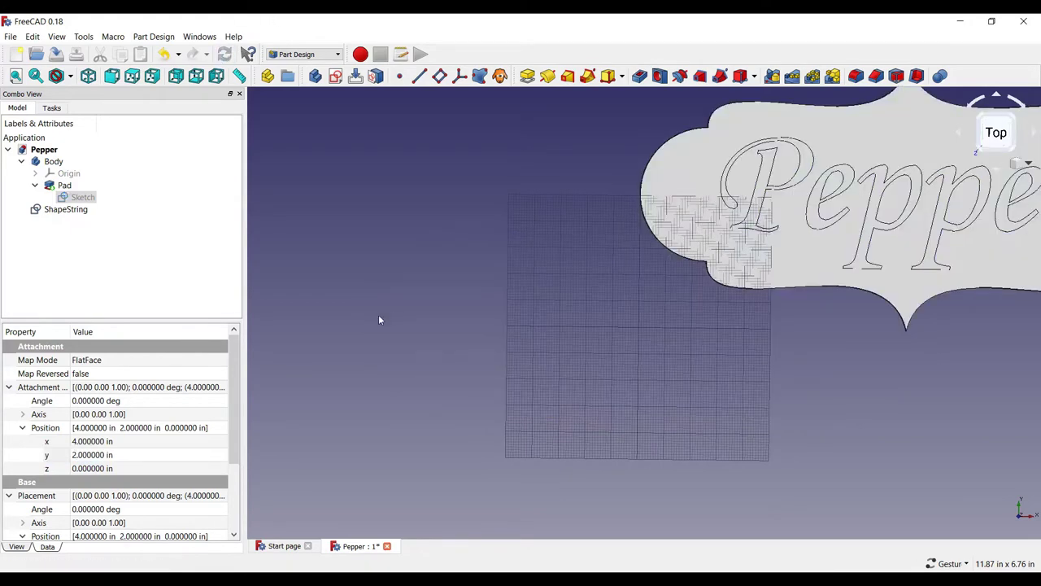
scroll(330, 344, down, 4)
scroll(562, 187, up, 5)
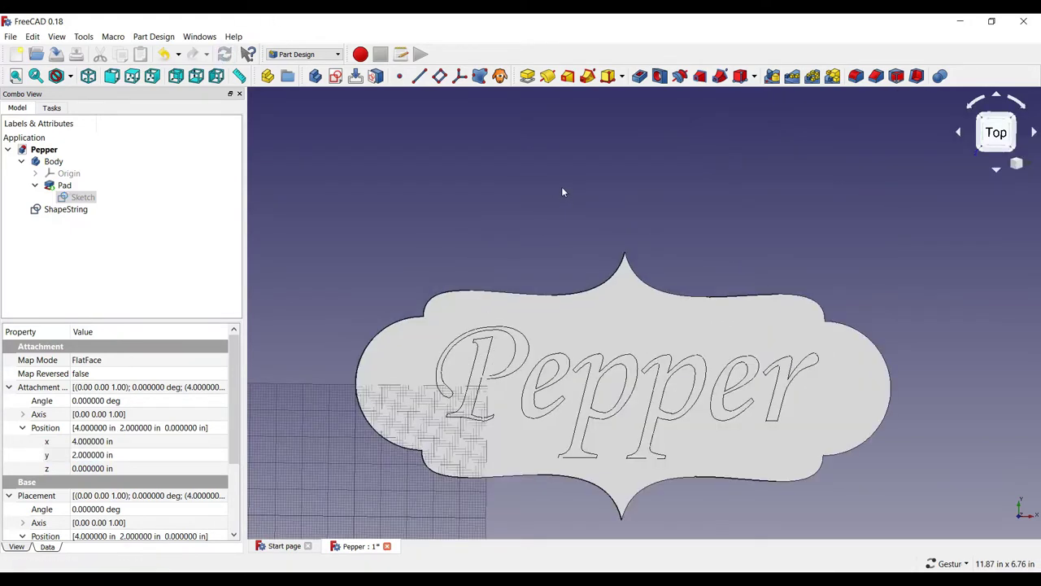
right_drag(562, 192, 558, 122)
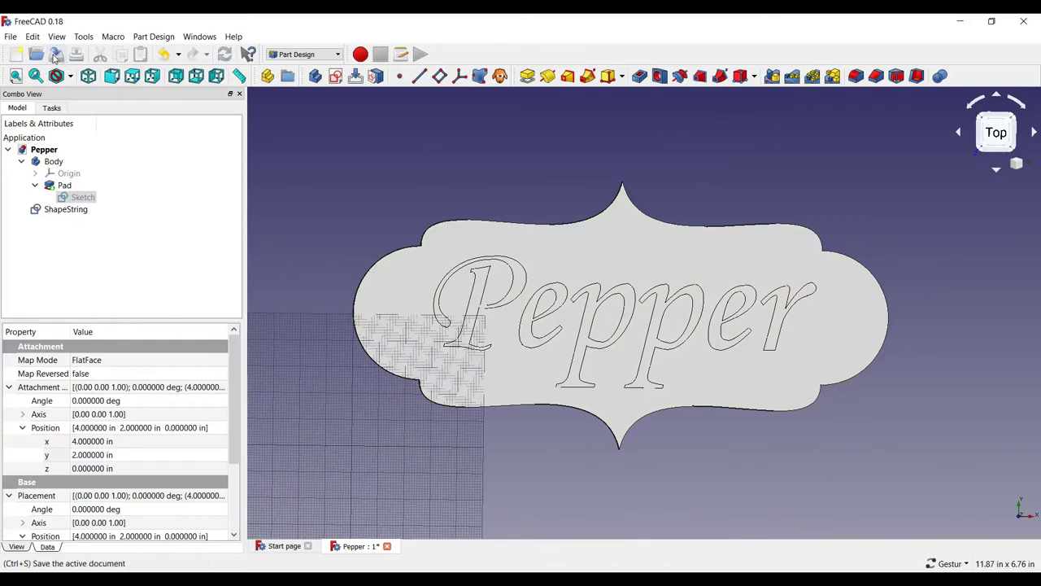
click(55, 54)
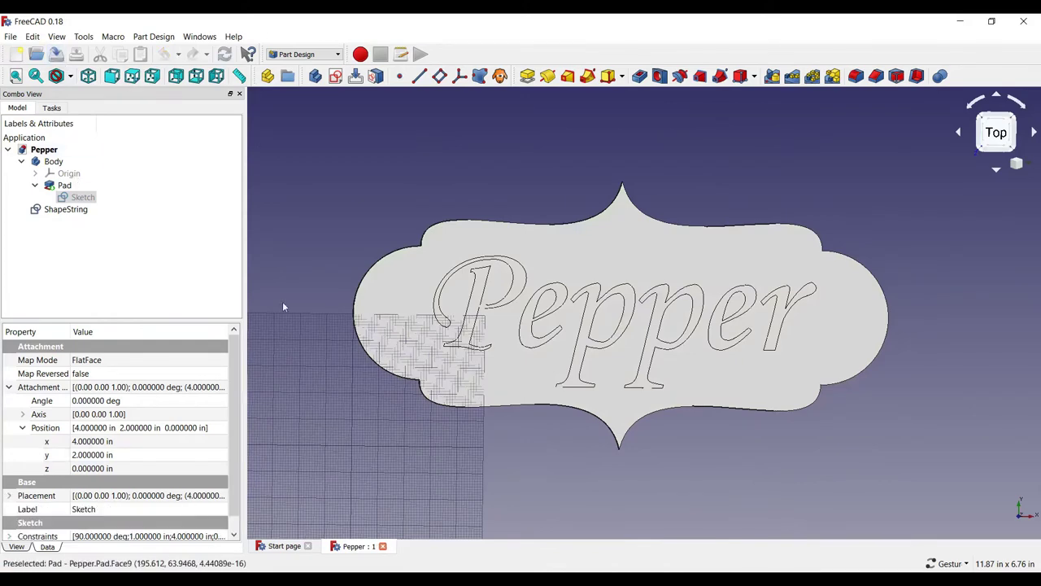
Choose Path from the workbench list.
click(305, 54)
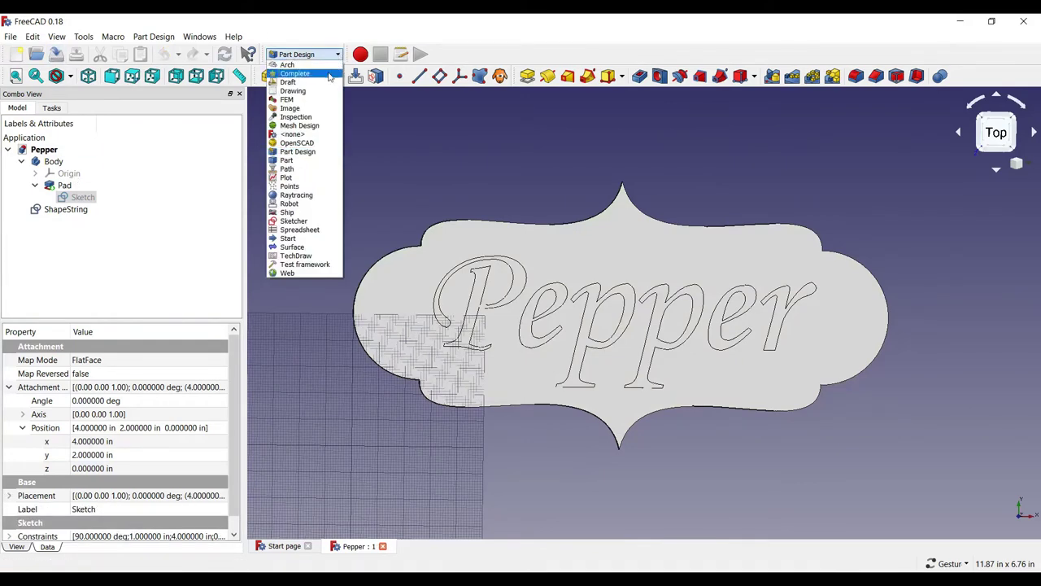
click(295, 167)
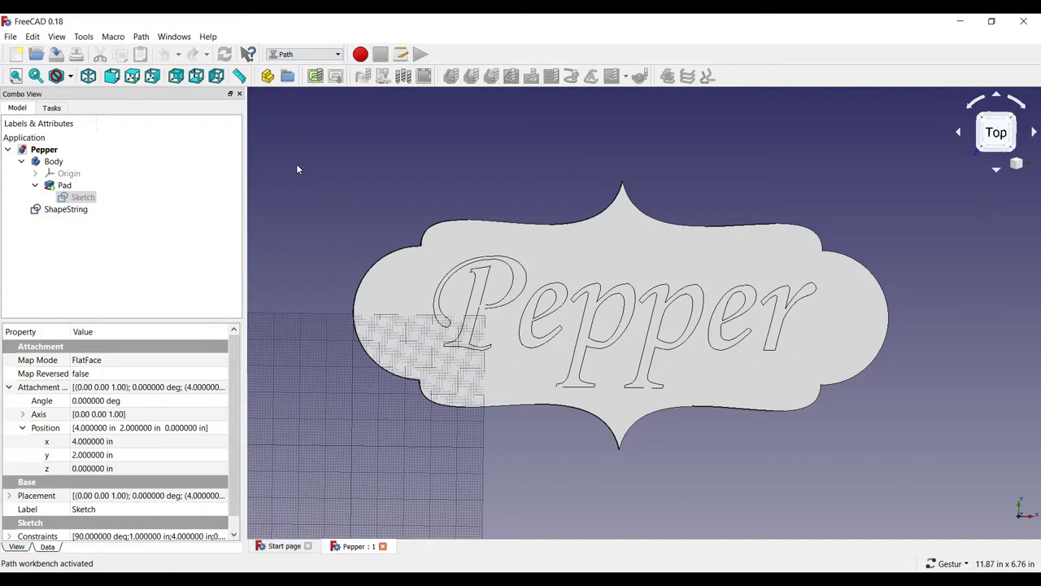
Create a job for the Body with a 0.25 in Z stock extension.
click(316, 76)
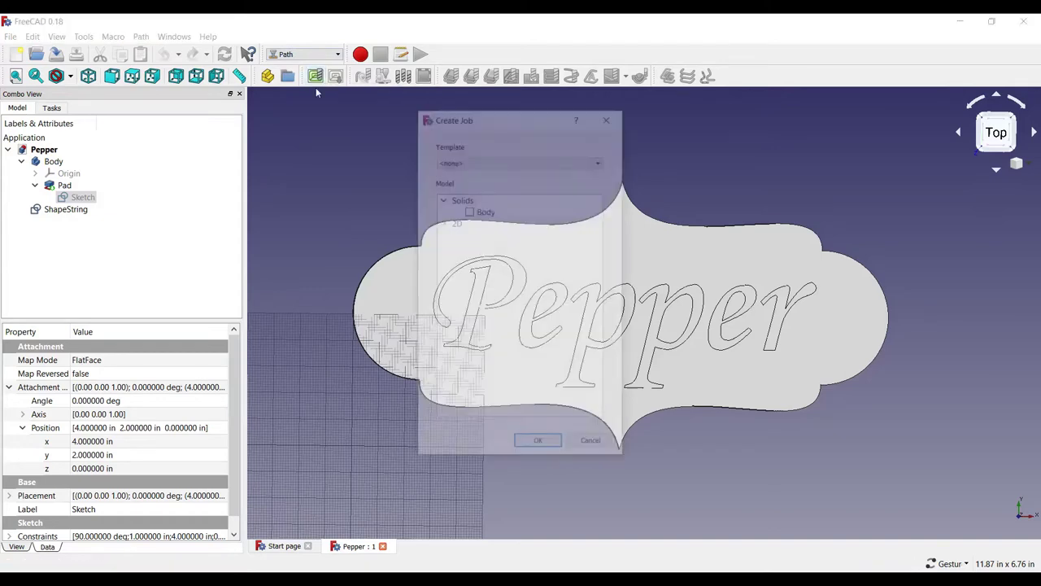
click(469, 211)
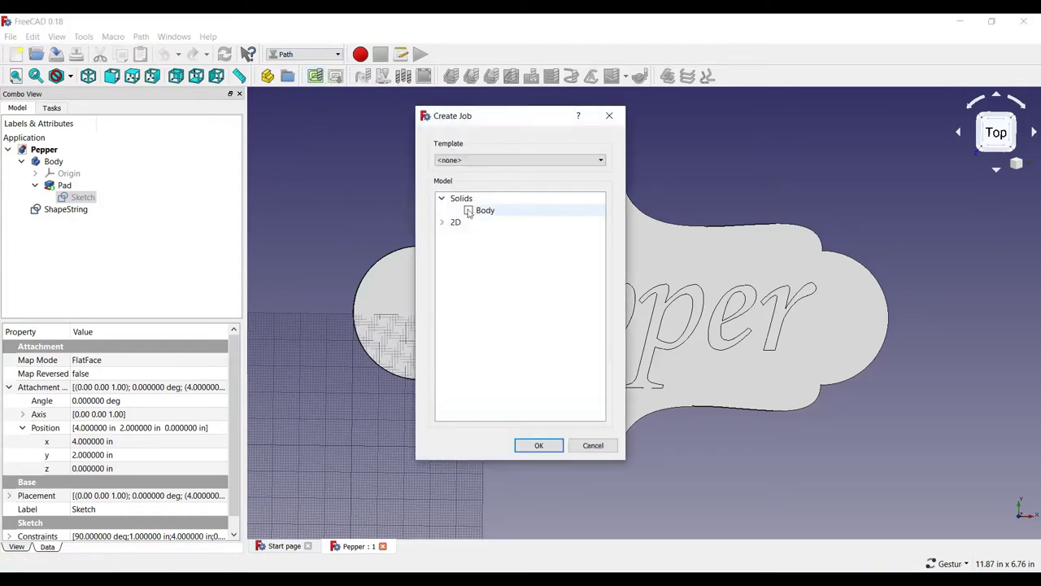
click(539, 446)
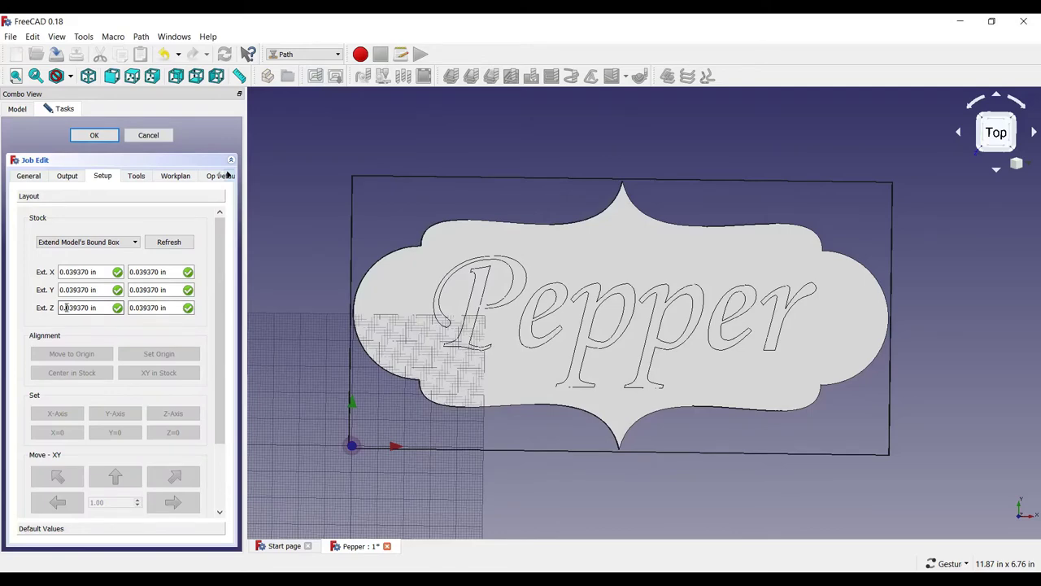
drag(65, 308, 130, 307)
text(2500)
text(0.0)
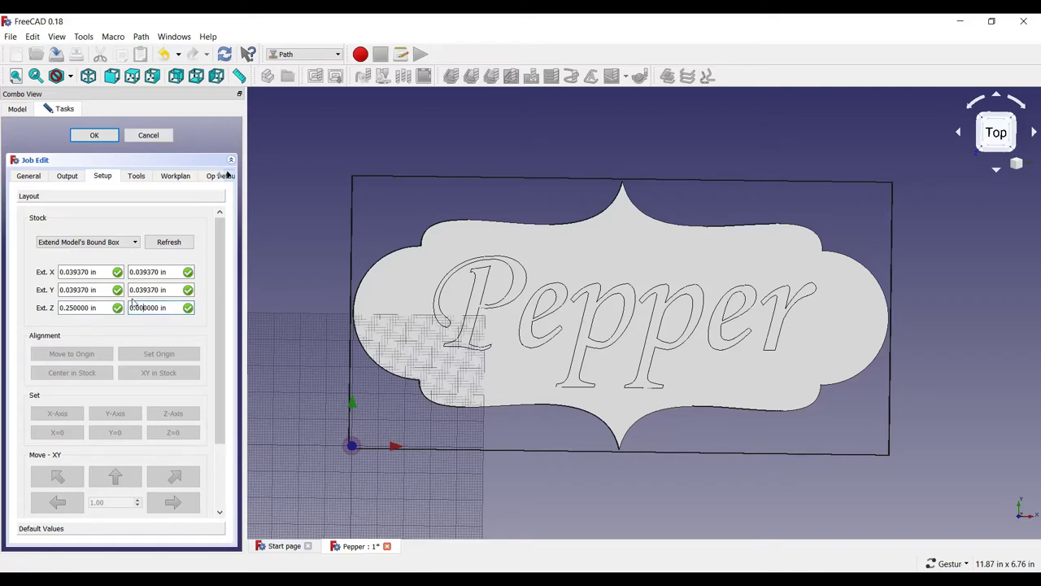
Add a 1/8 inch tool controller and remove the Default one.
click(135, 177)
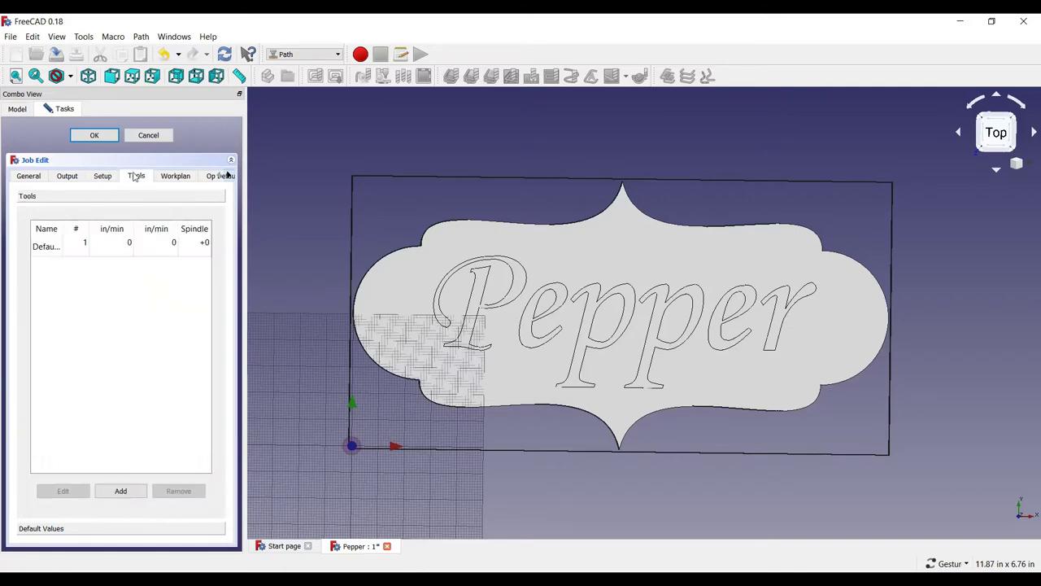
click(120, 491)
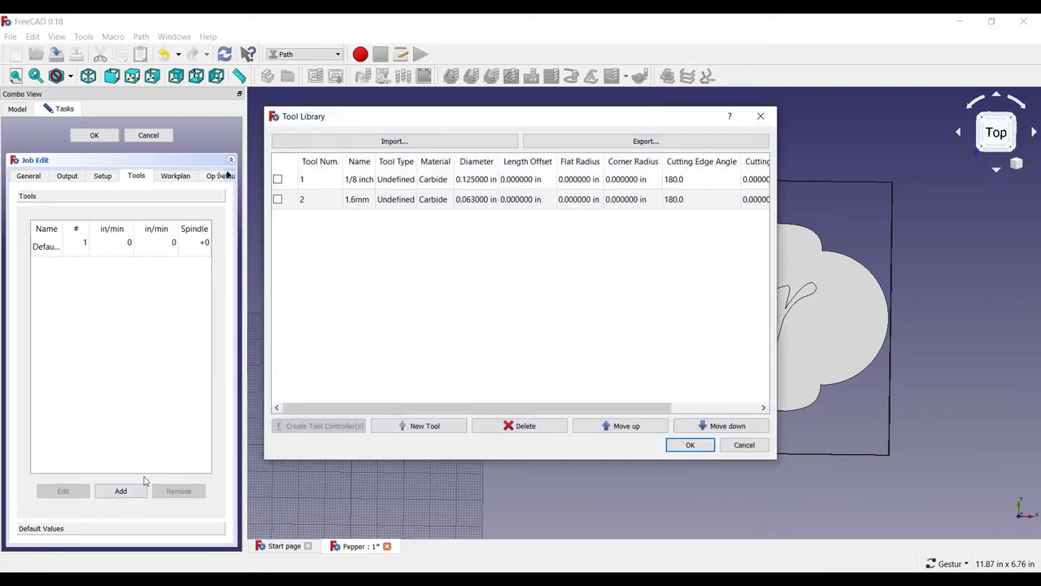
click(277, 180)
click(330, 428)
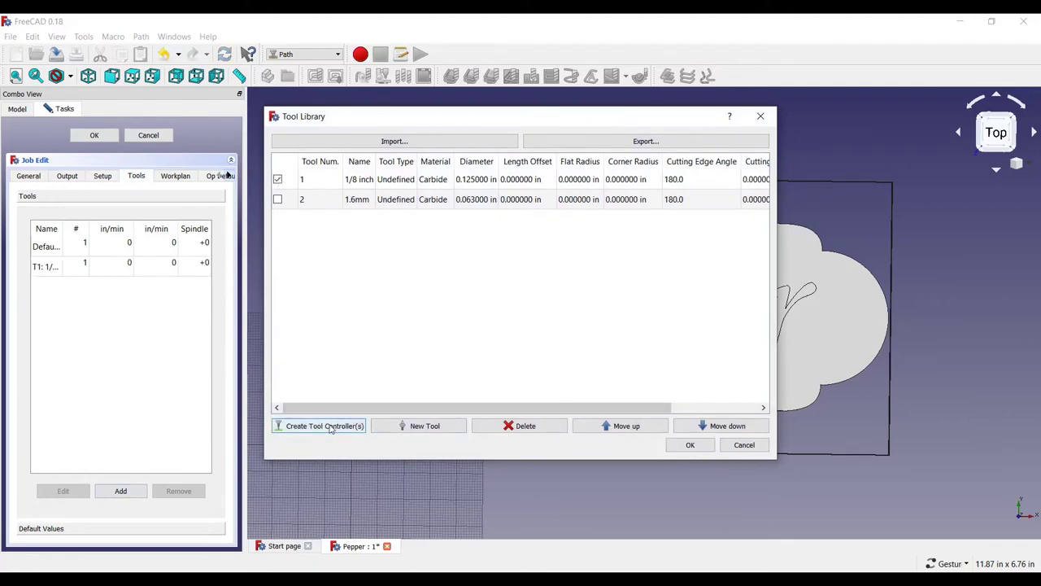
click(688, 444)
click(78, 242)
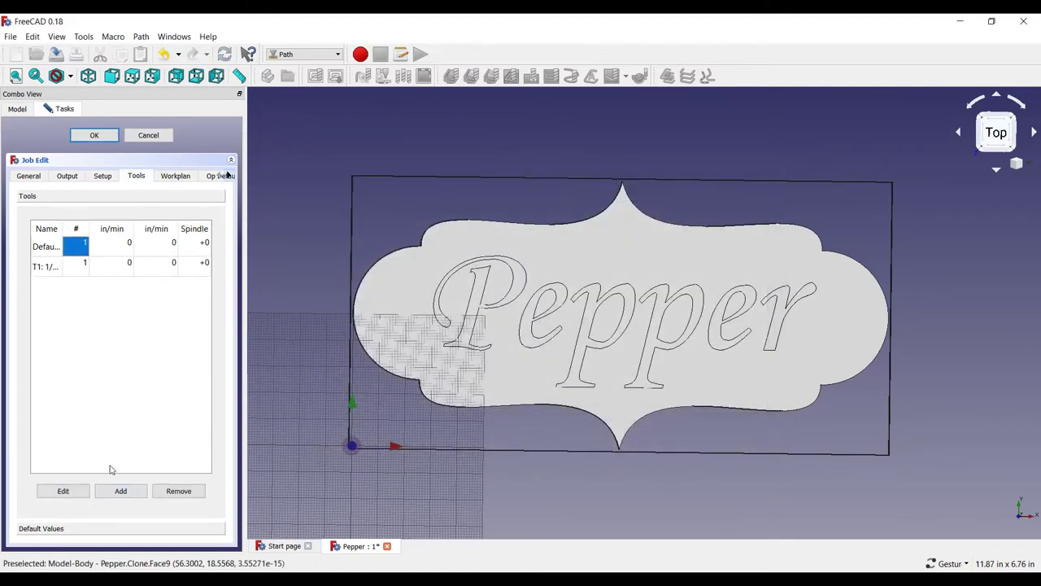
click(178, 491)
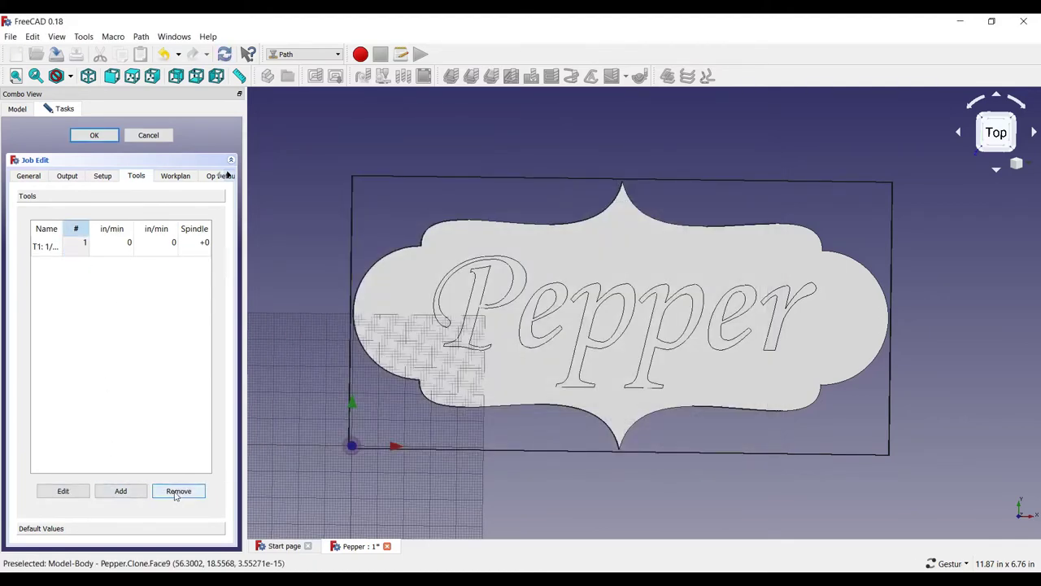
In the Output tab, save to CNC\PepperPlaque.nc and choose the grbl processor.
click(68, 177)
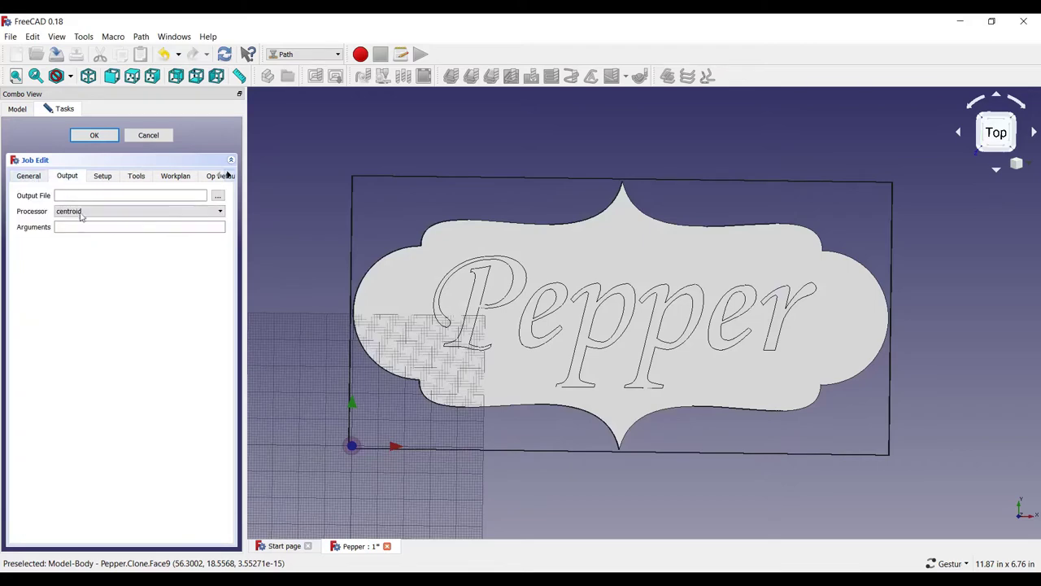
click(217, 196)
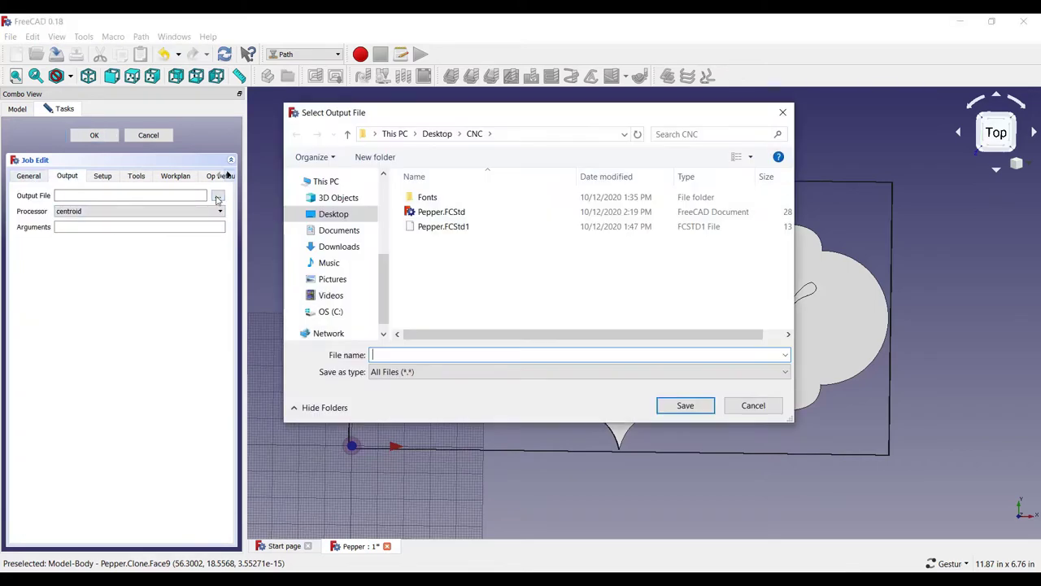
text(PepperPlaque.nc)
click(663, 404)
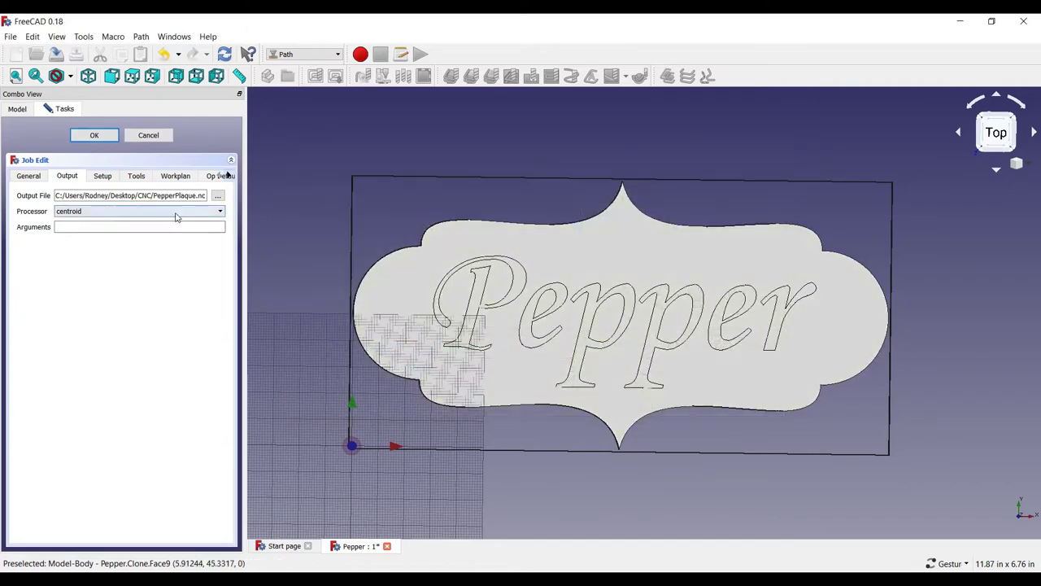
click(167, 211)
click(131, 258)
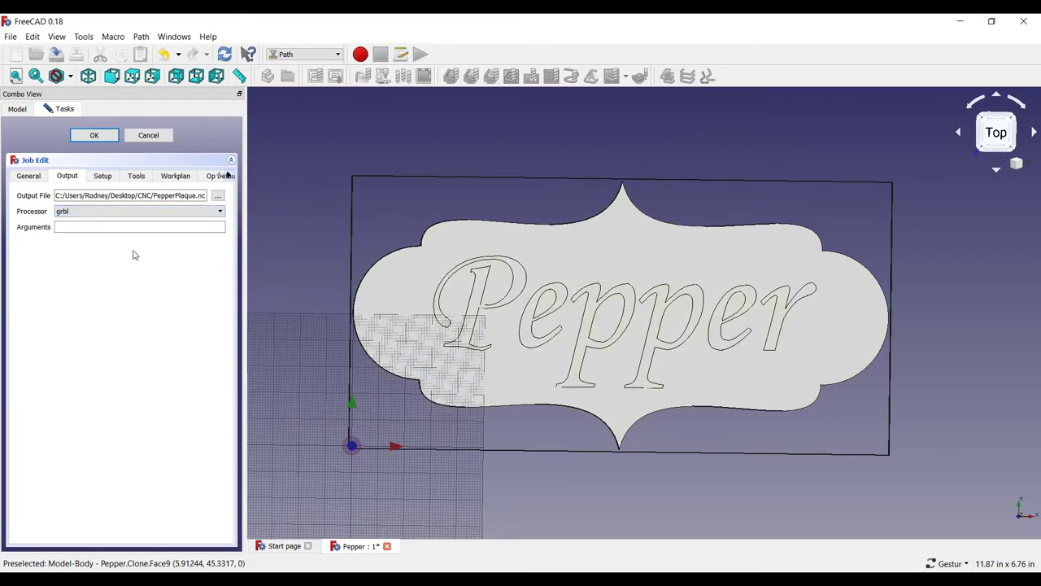
Finish editing the job and start a new Contour operation in it.
click(94, 135)
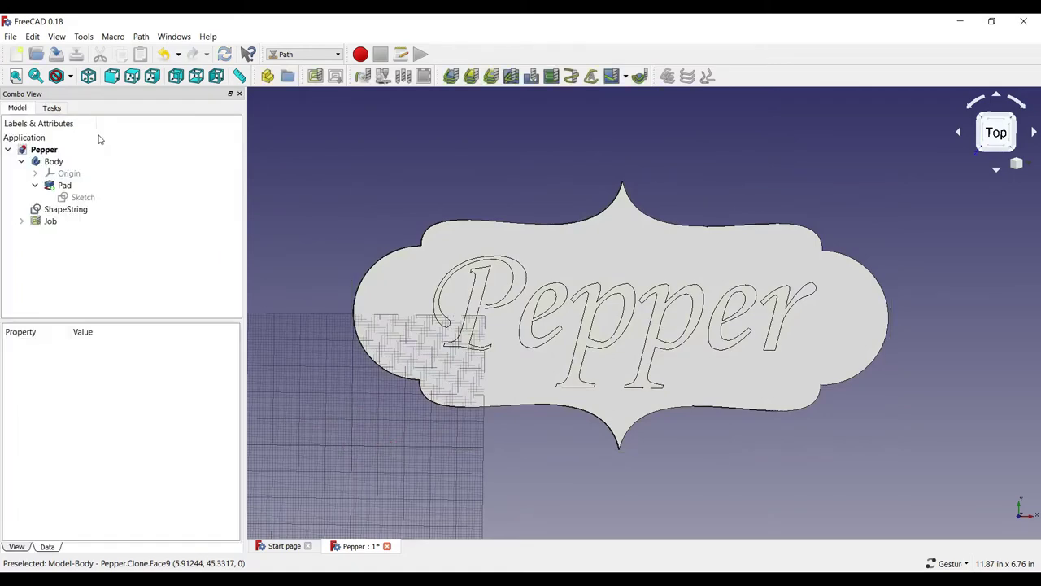
click(22, 221)
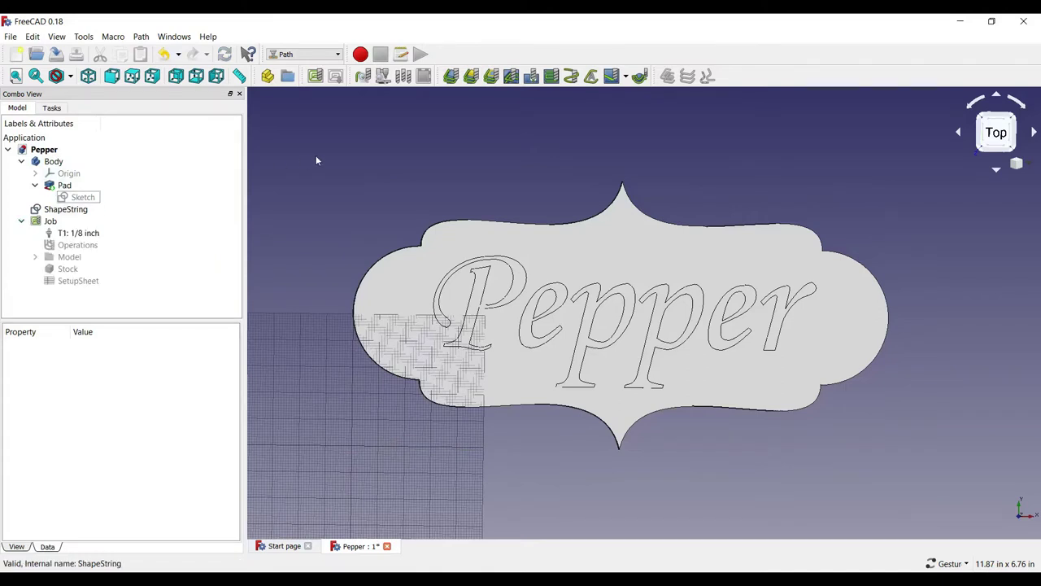
click(451, 77)
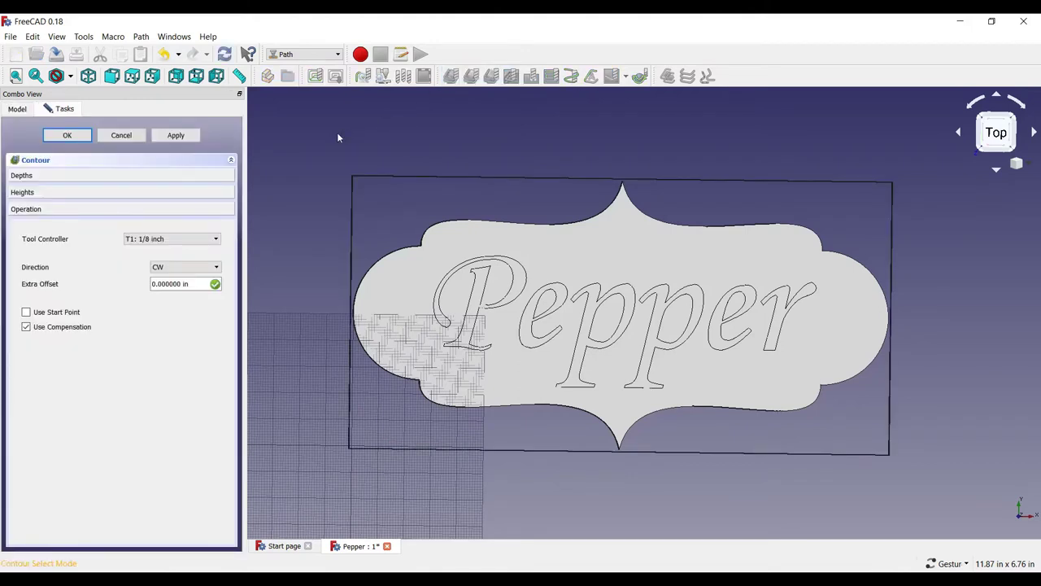
click(33, 176)
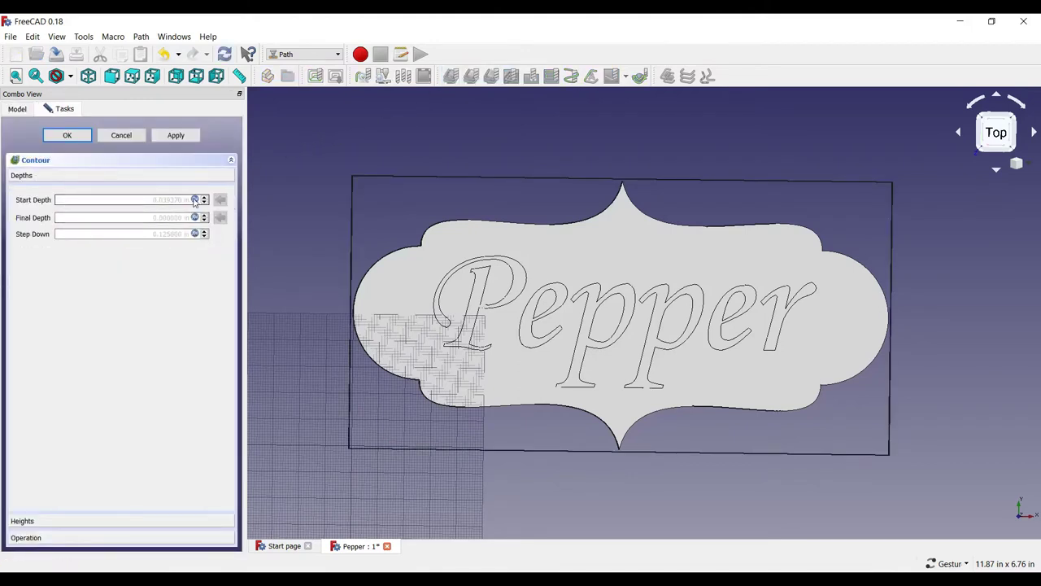
Set the contour depths: start 0, final -0.5 in, step down 0.02 in.
click(83, 236)
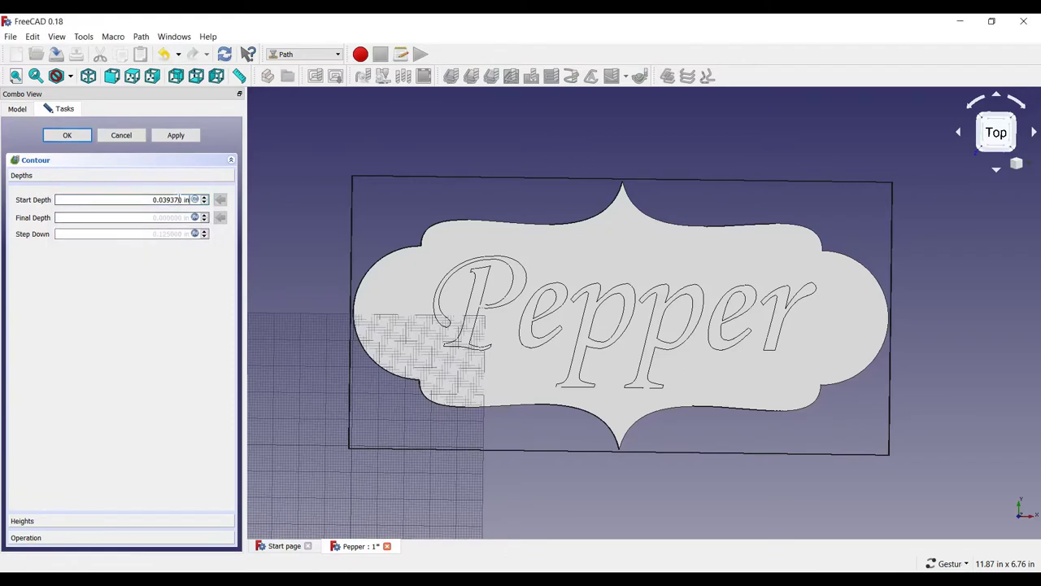
click(110, 201)
text(0)
click(194, 217)
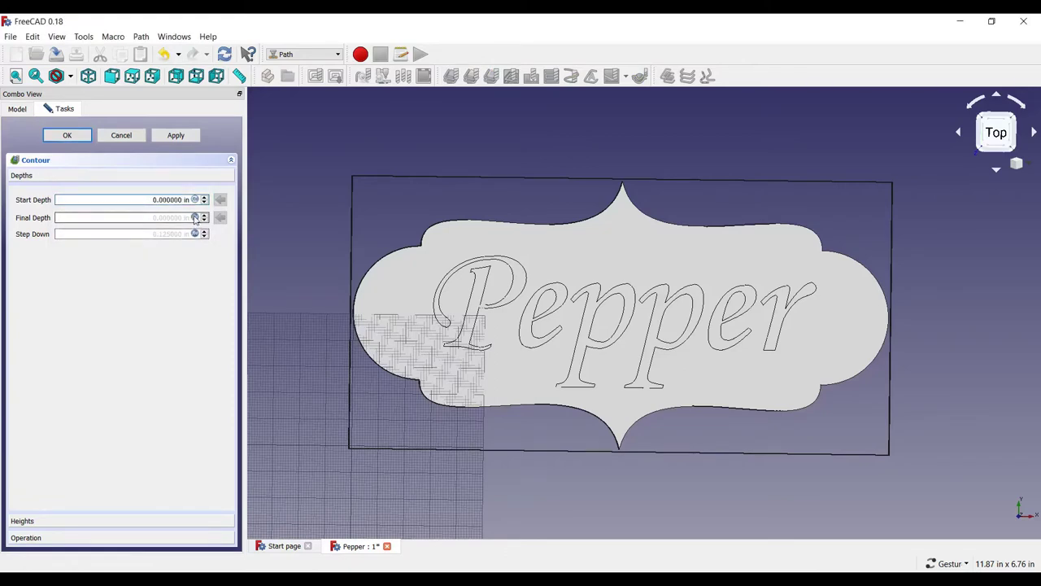
click(78, 258)
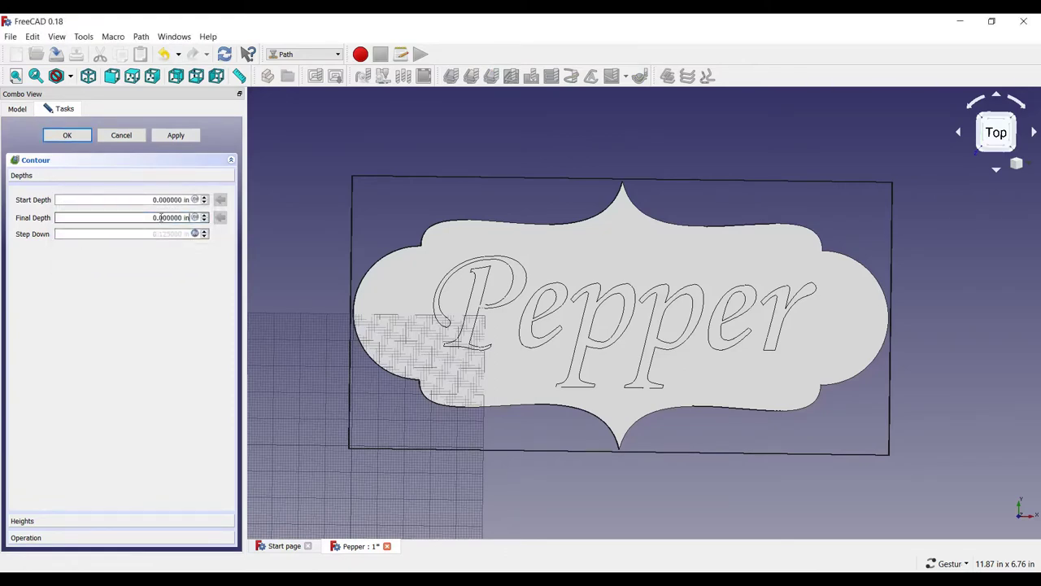
drag(169, 217, 151, 217)
text(-0.5)
click(195, 234)
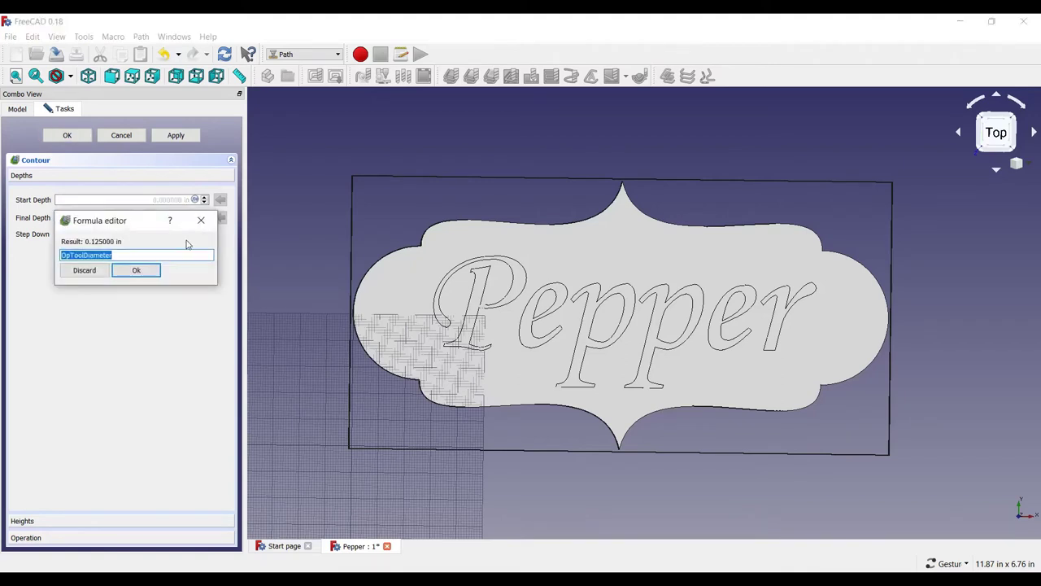
click(84, 269)
drag(167, 234, 153, 234)
text(0.00)
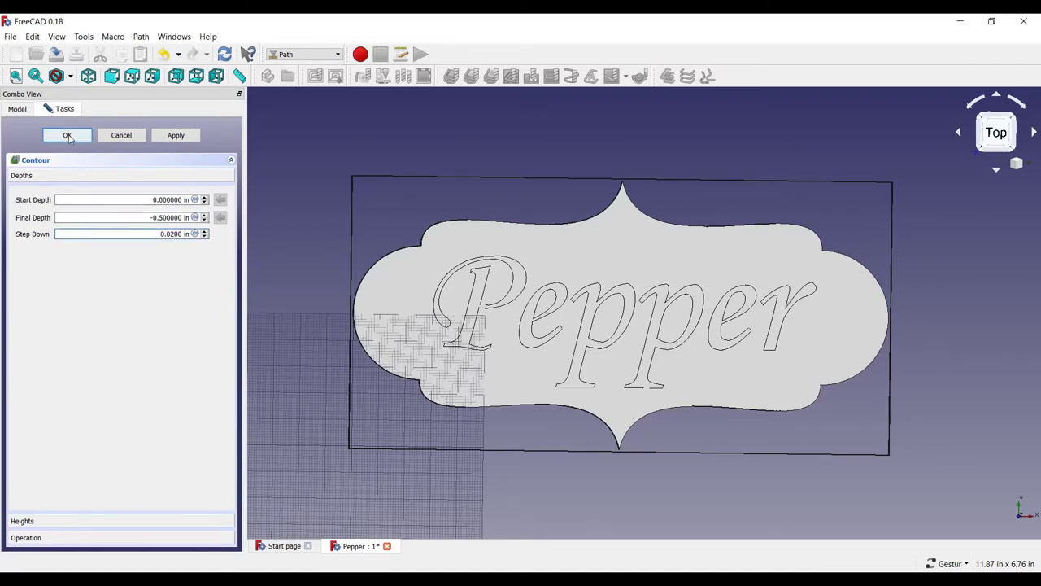
Accept the contour and give T1: 1/8 inch 5 in/min horizontal and vertical feeds and 1000 spindle speed.
click(68, 136)
click(78, 233)
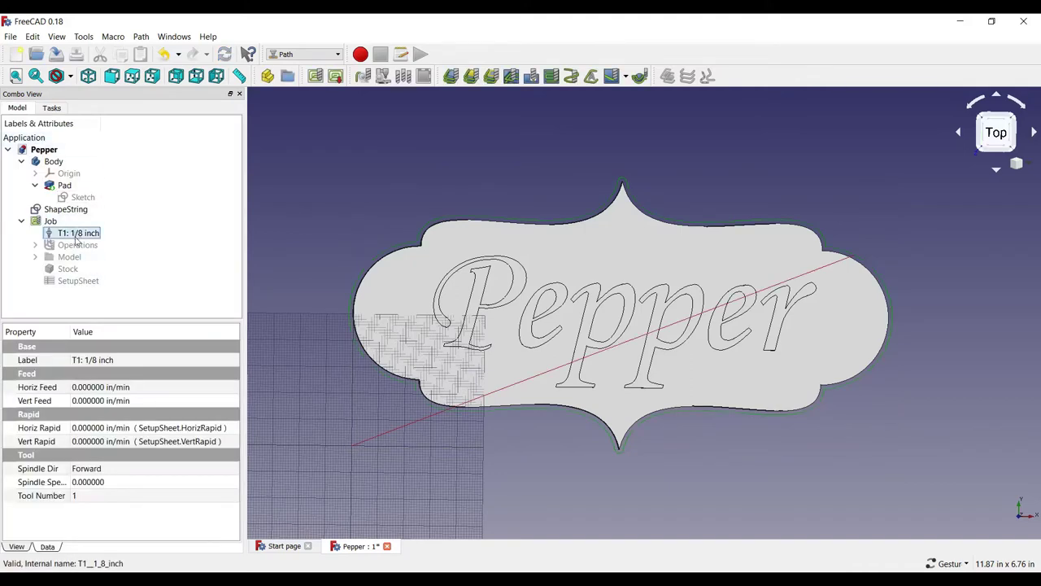
click(85, 388)
text(5)
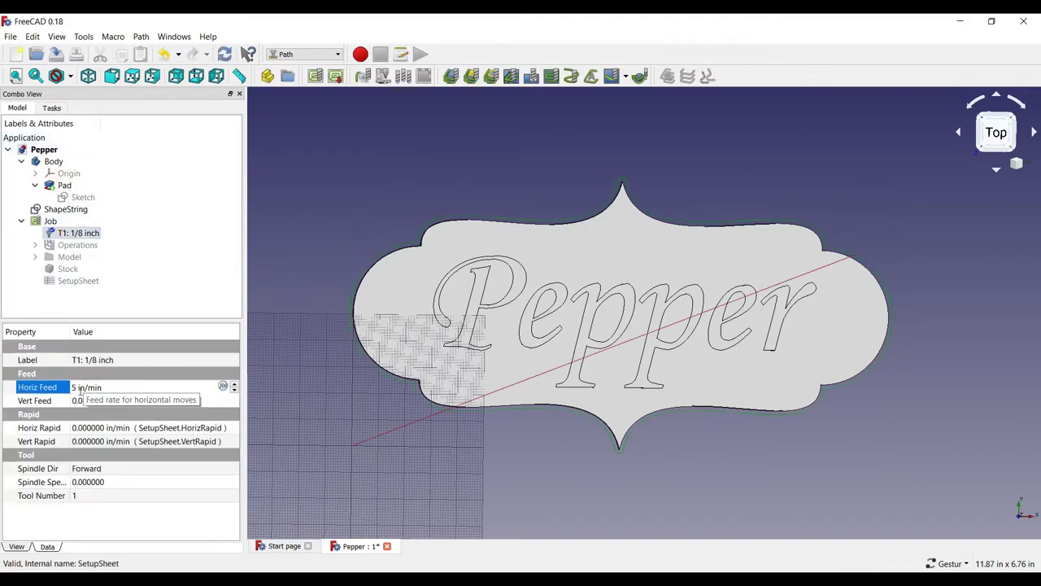
click(85, 400)
text(5)
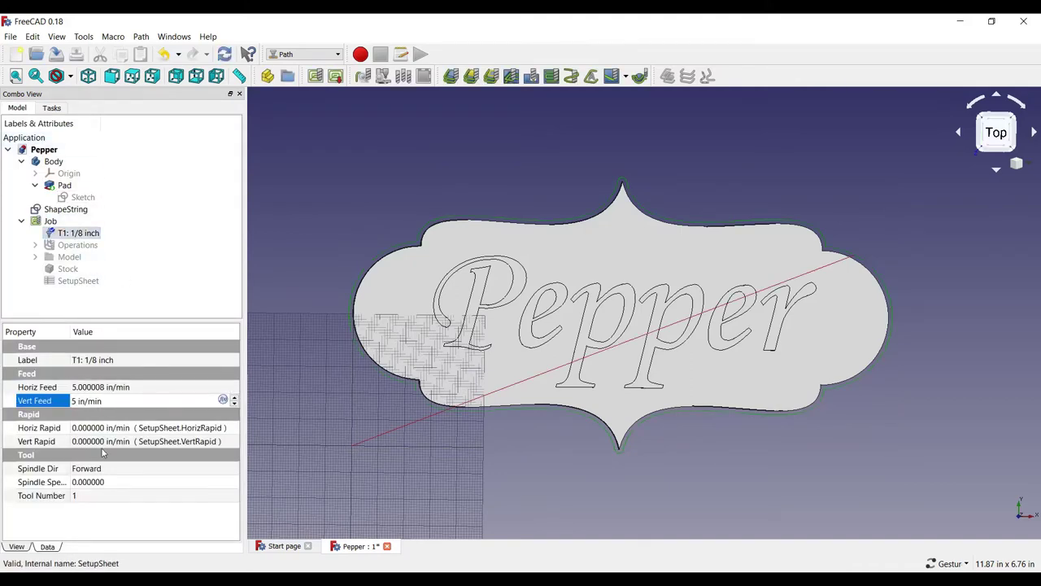
click(87, 482)
text(1000)
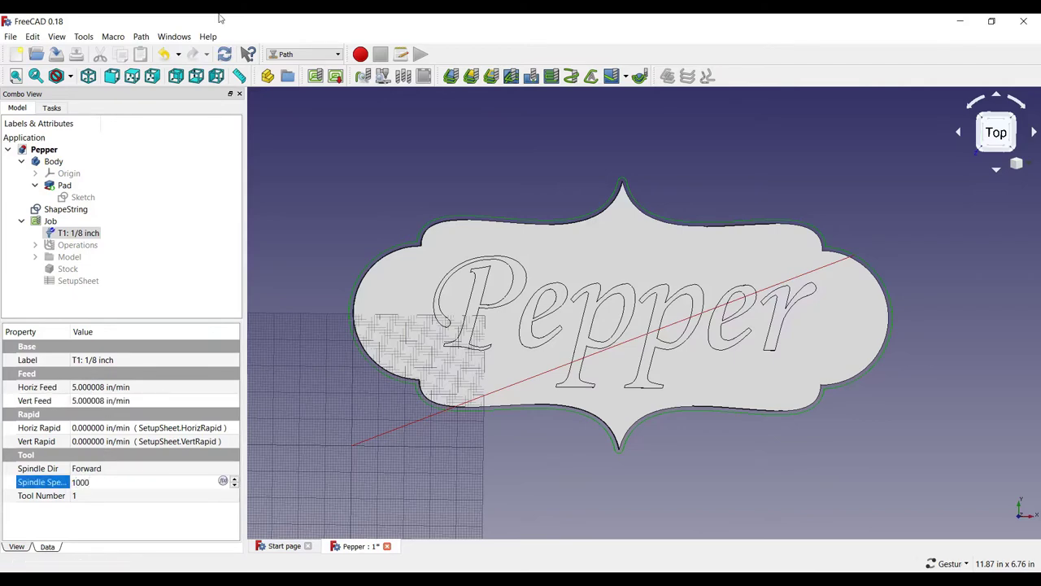
key(Return)
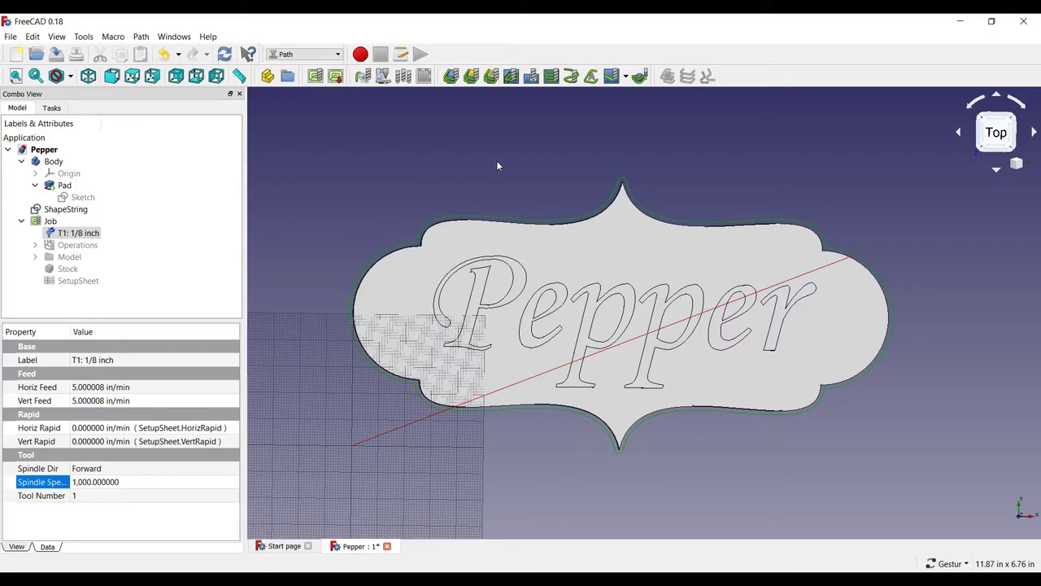
click(61, 163)
Hide the plate Body and tilt the view to inspect the contour toolpath.
key(space)
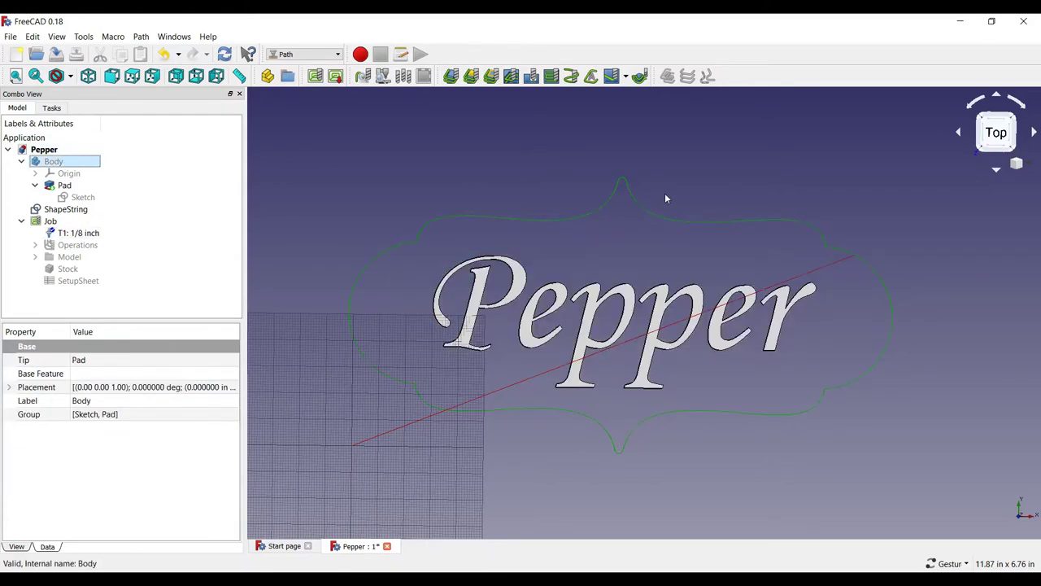
drag(665, 199, 659, 242)
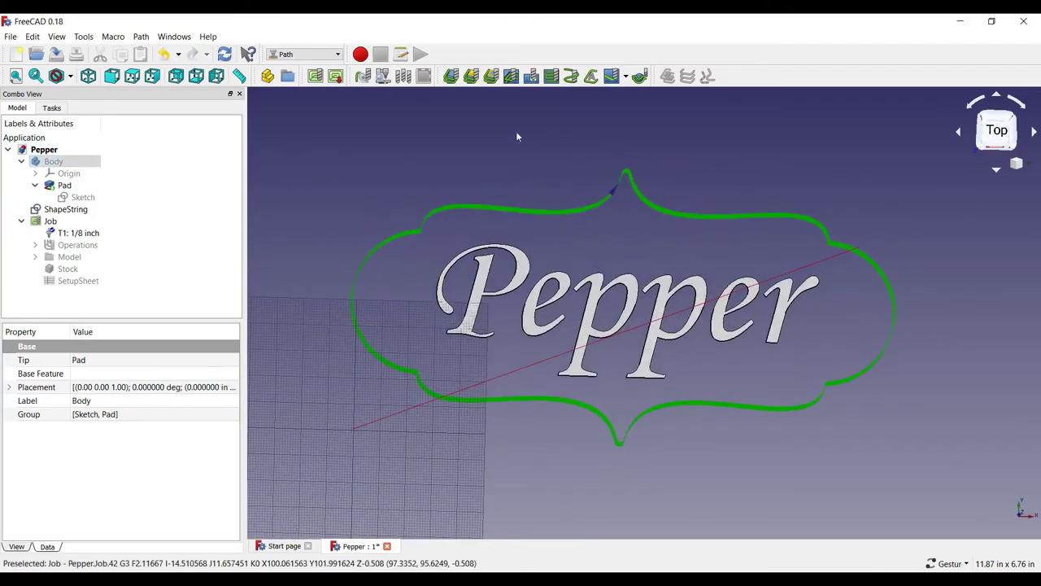
Create a new Path job using the ShapeString text as its model.
click(315, 76)
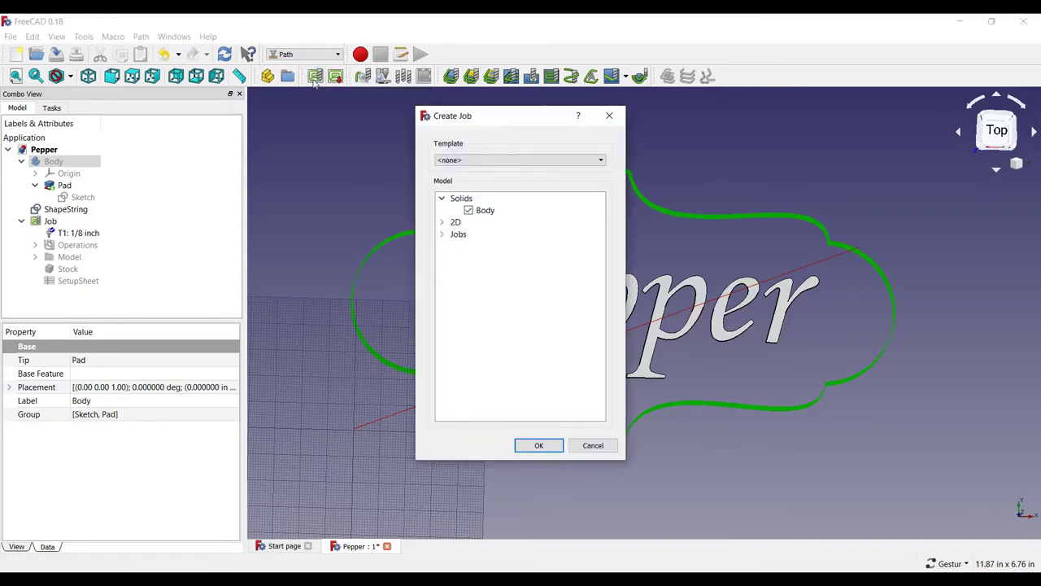
click(442, 222)
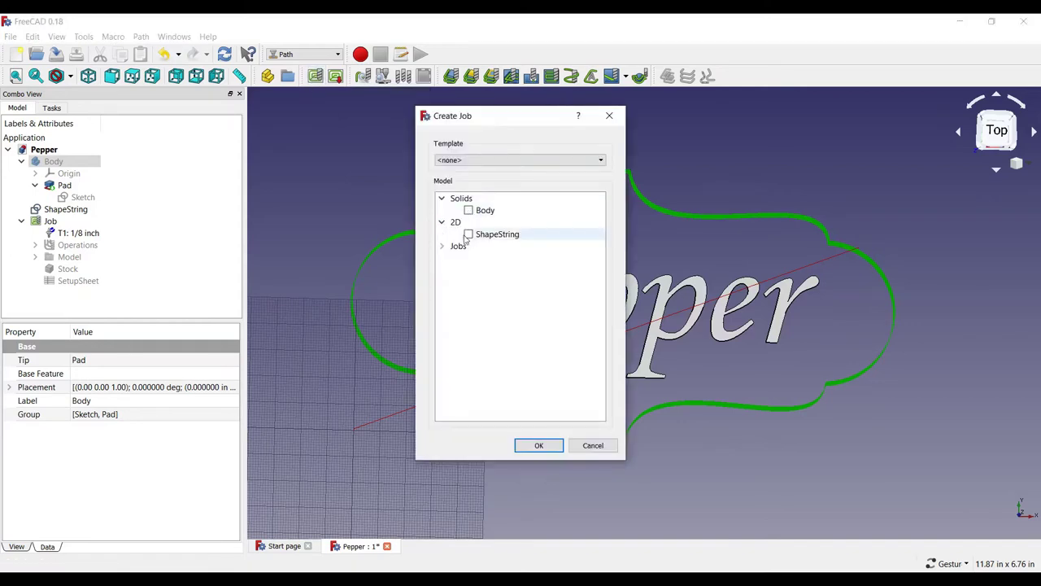
click(468, 234)
click(537, 445)
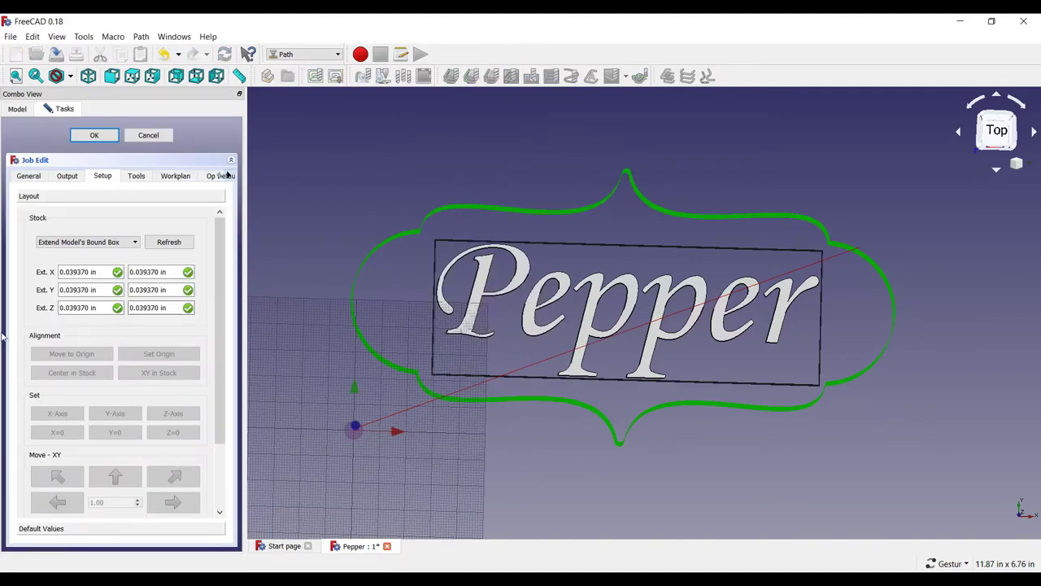
Set the new job's stock Z extensions to 0.25 in and 0 in.
double_click(73, 307)
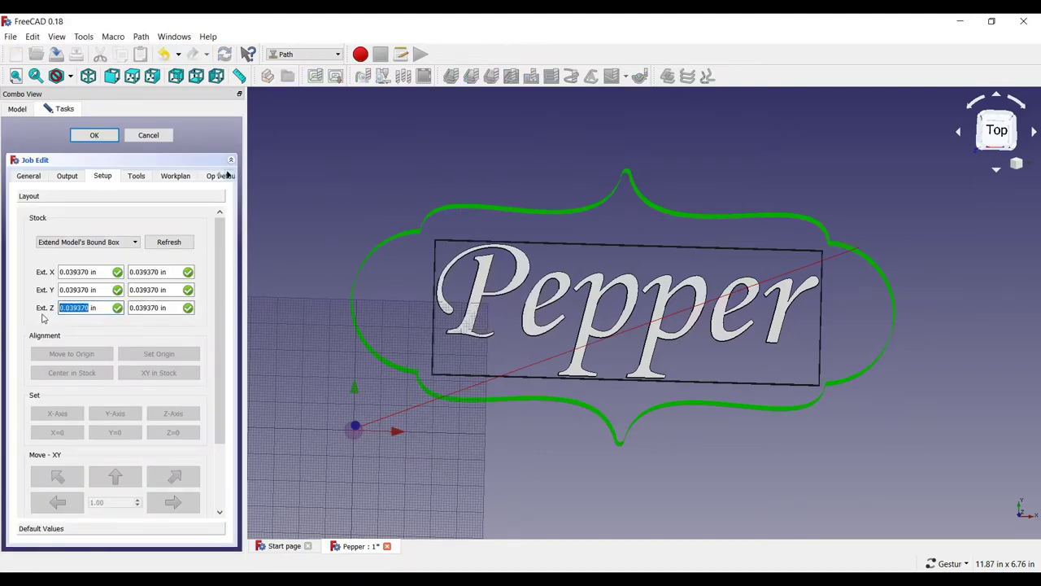
text(0.25)
double_click(146, 308)
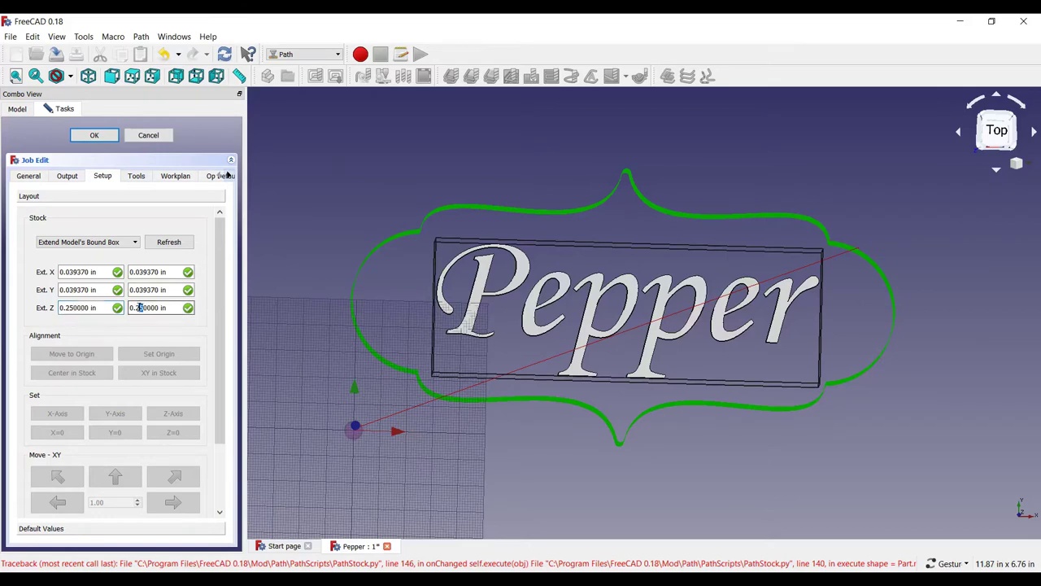
text(00)
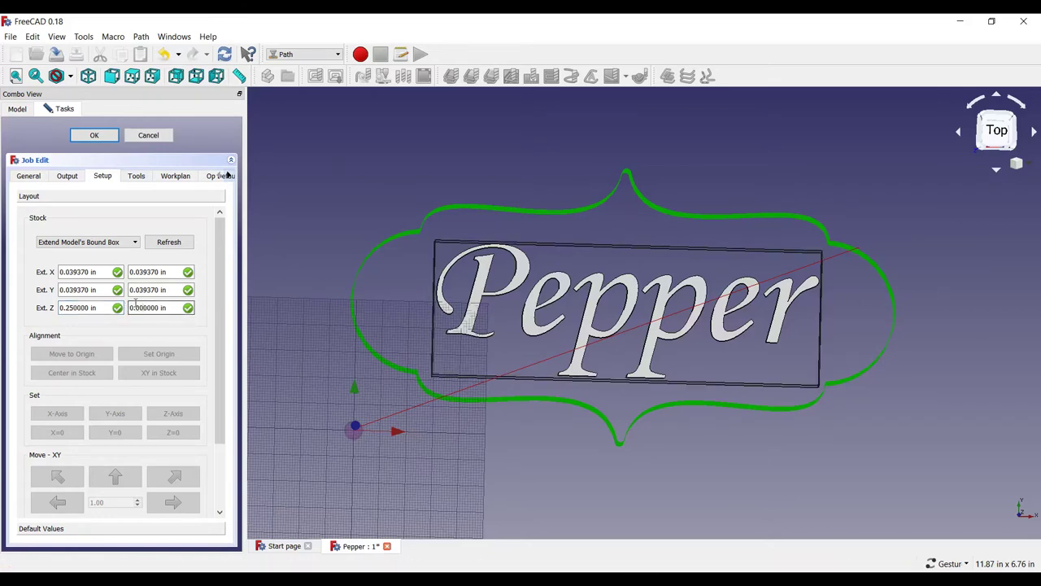
Add a 1.6mm tool controller from the tool library to Job001.
click(135, 176)
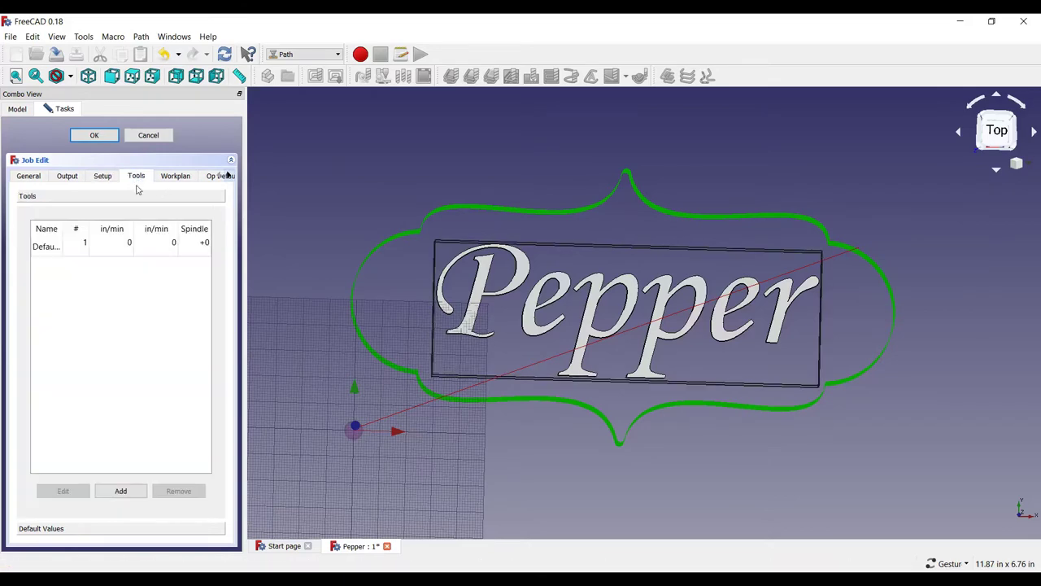
click(118, 490)
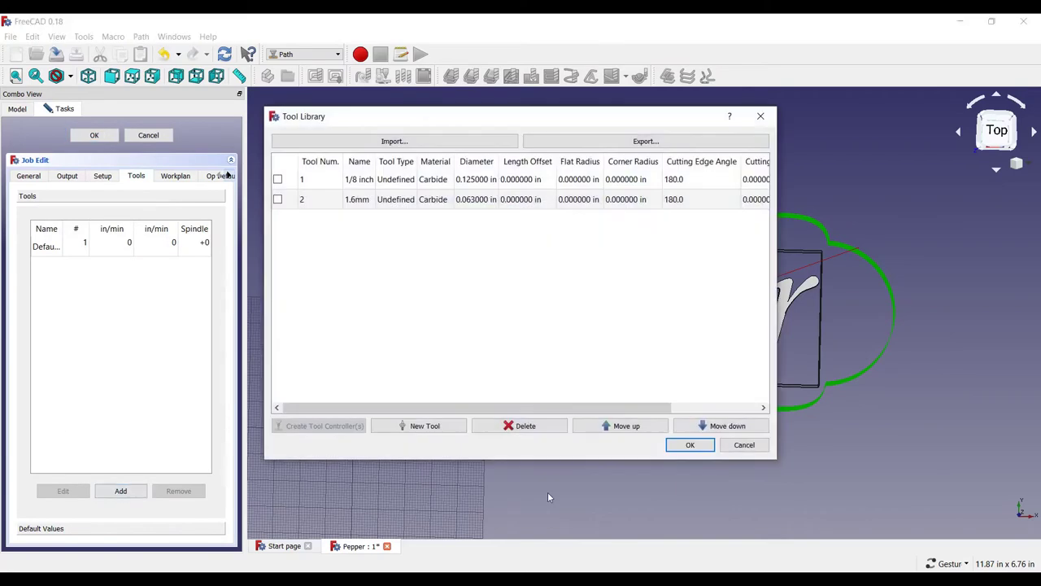
click(277, 199)
click(314, 427)
click(509, 291)
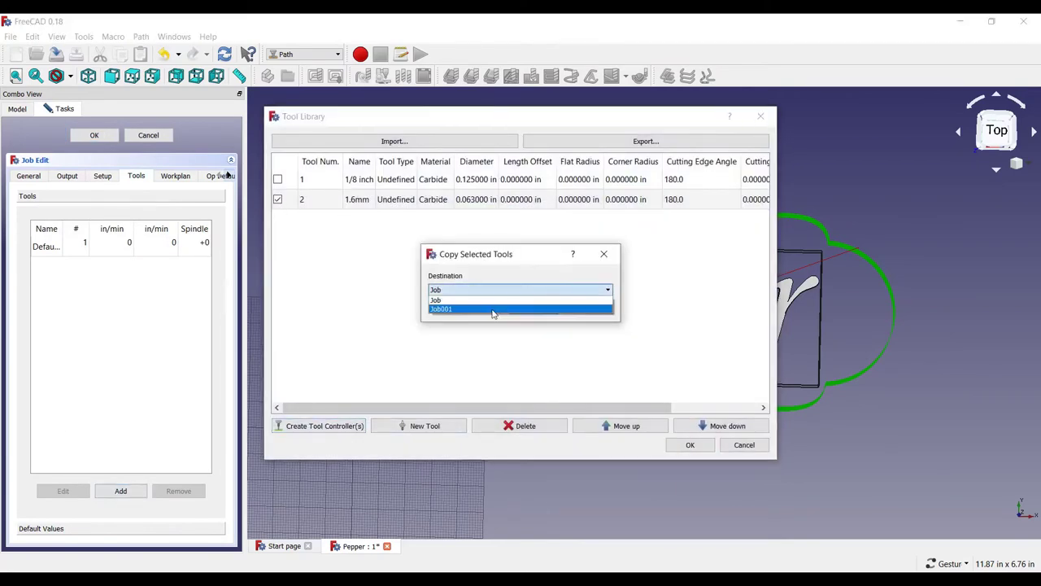
click(493, 312)
click(531, 306)
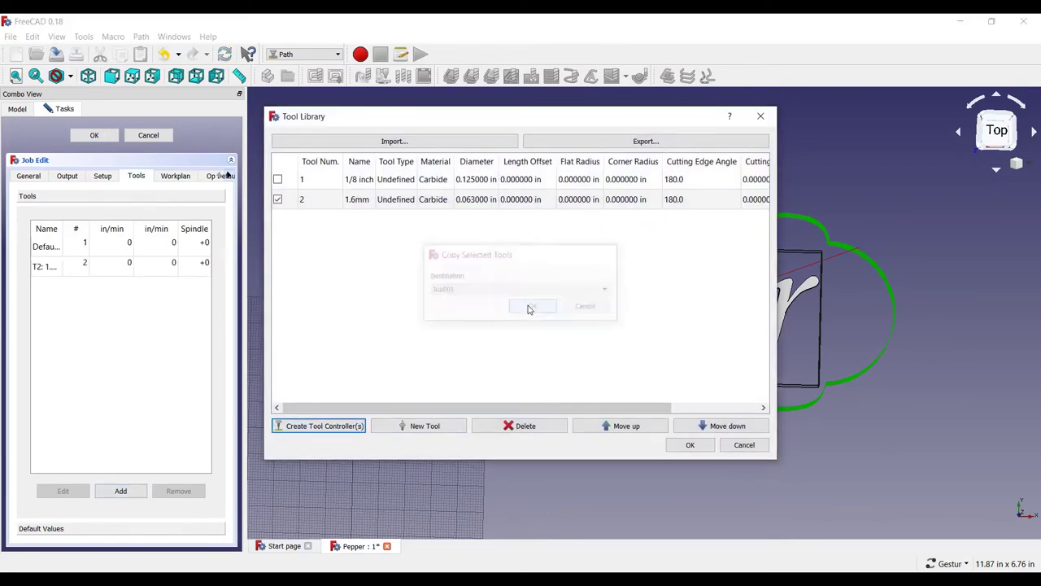
click(690, 444)
Remove the default tool controller from the job.
click(82, 244)
click(173, 491)
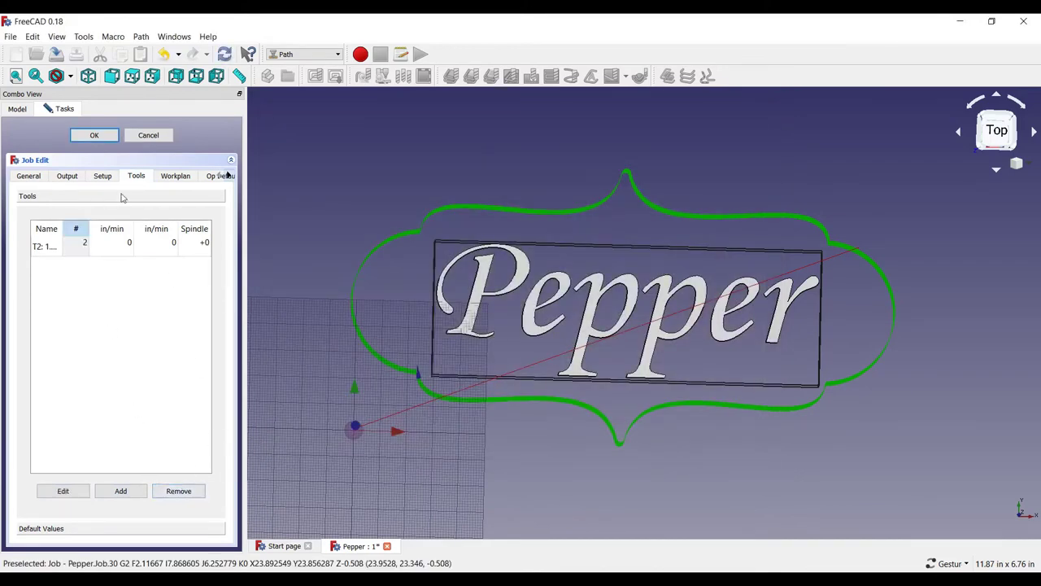
click(68, 175)
Set Job001 output to PepperName.nc in Desktop\CNC with the grbl post processor, then finish editing.
click(218, 197)
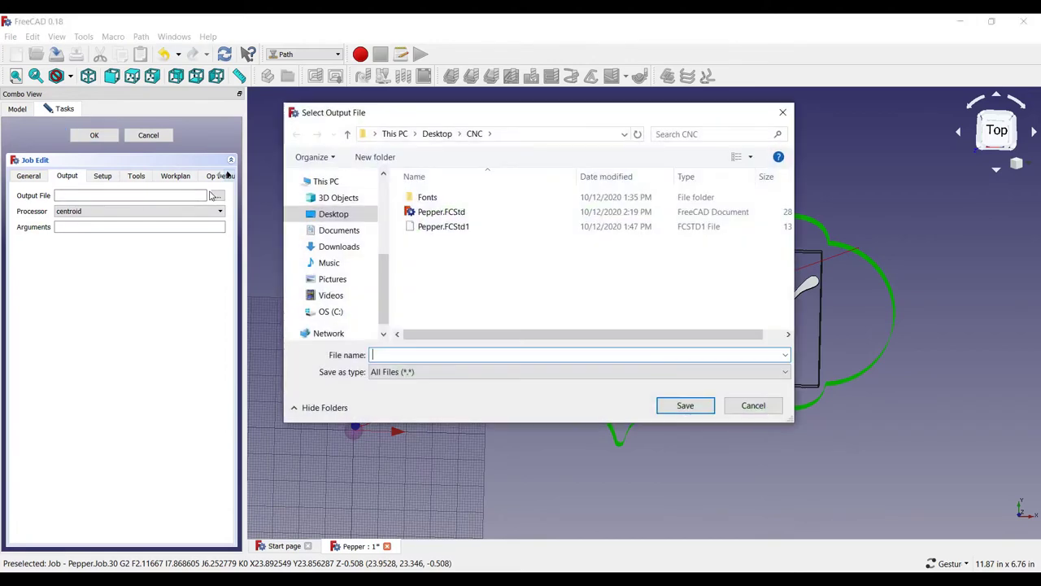
text(Peppe)
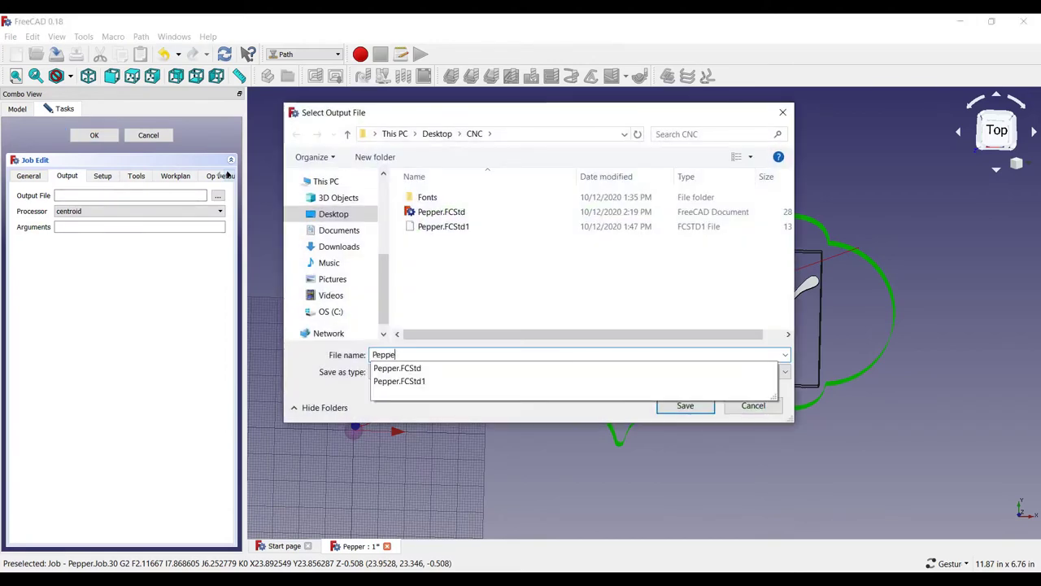
text(rName.nc)
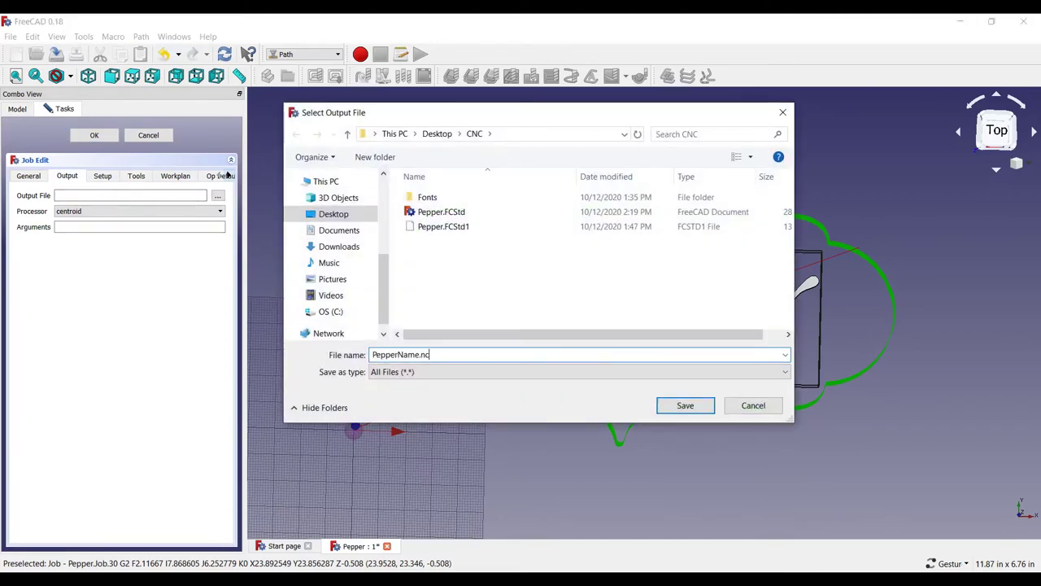
click(685, 408)
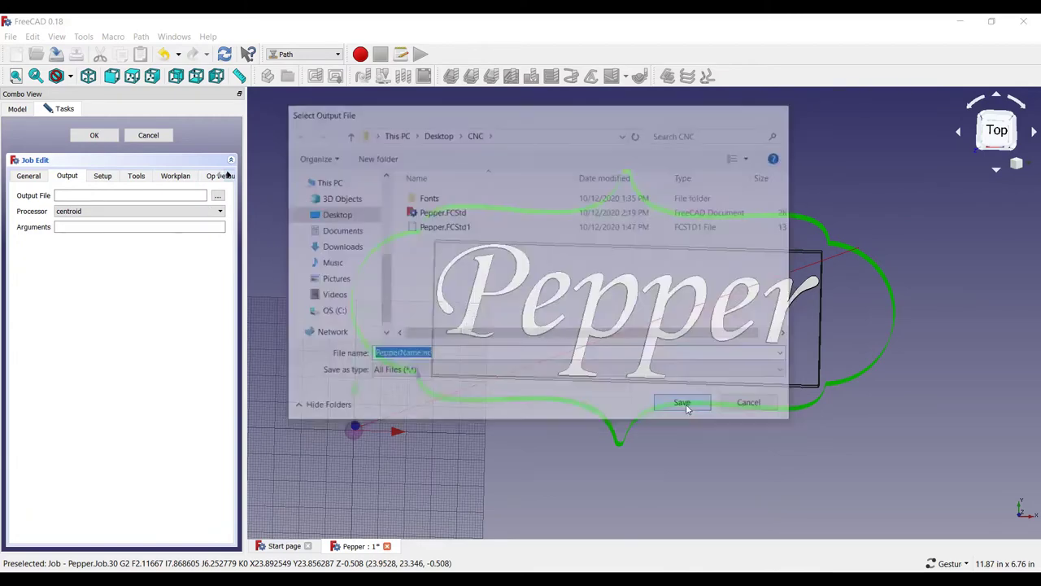
click(144, 211)
click(146, 256)
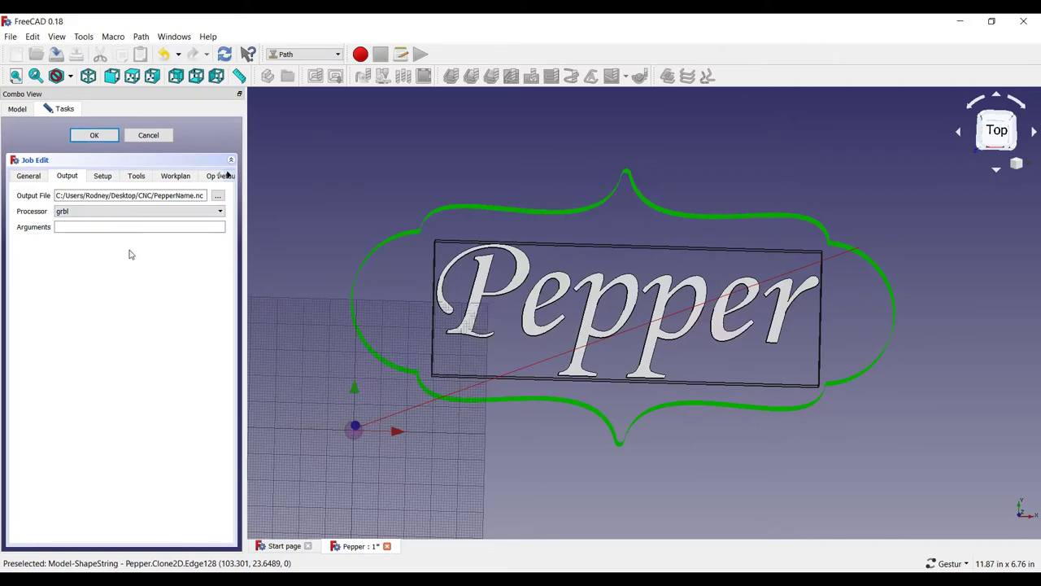
click(95, 137)
click(22, 292)
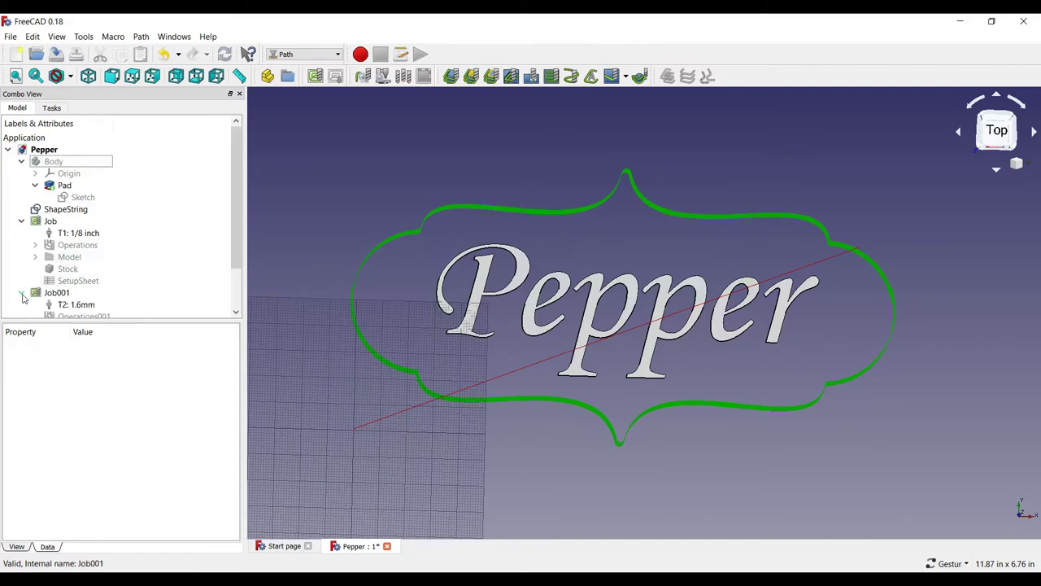
scroll(174, 237, down, 2)
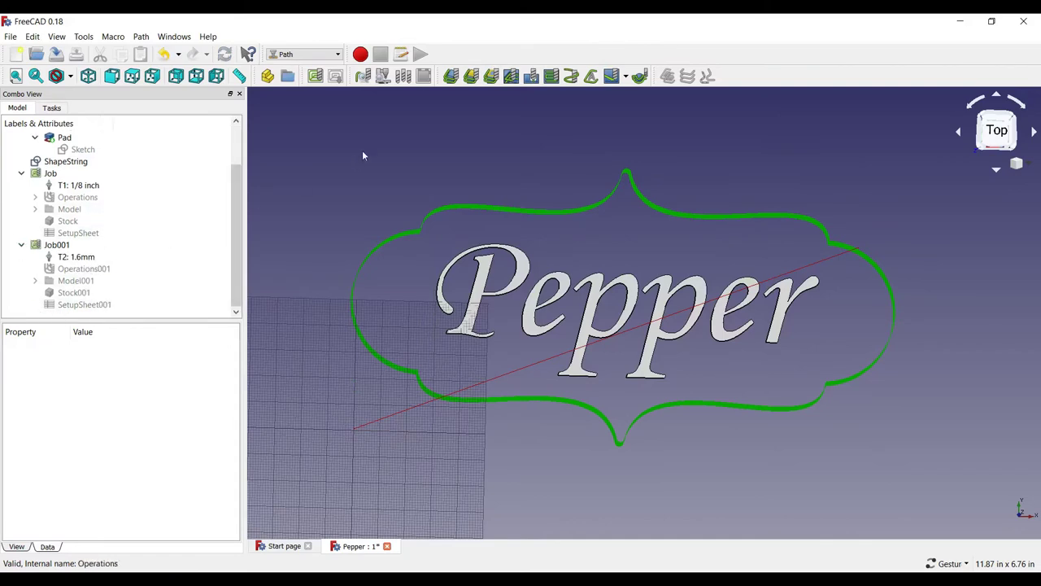
Create a Pocket Shape operation in Job001.
click(511, 77)
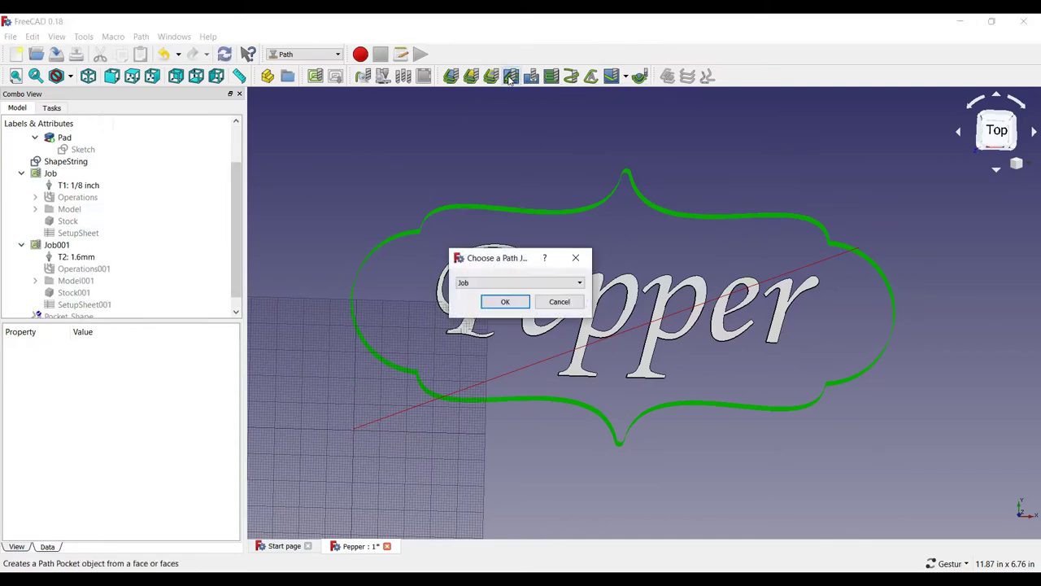
click(492, 282)
click(486, 301)
click(506, 302)
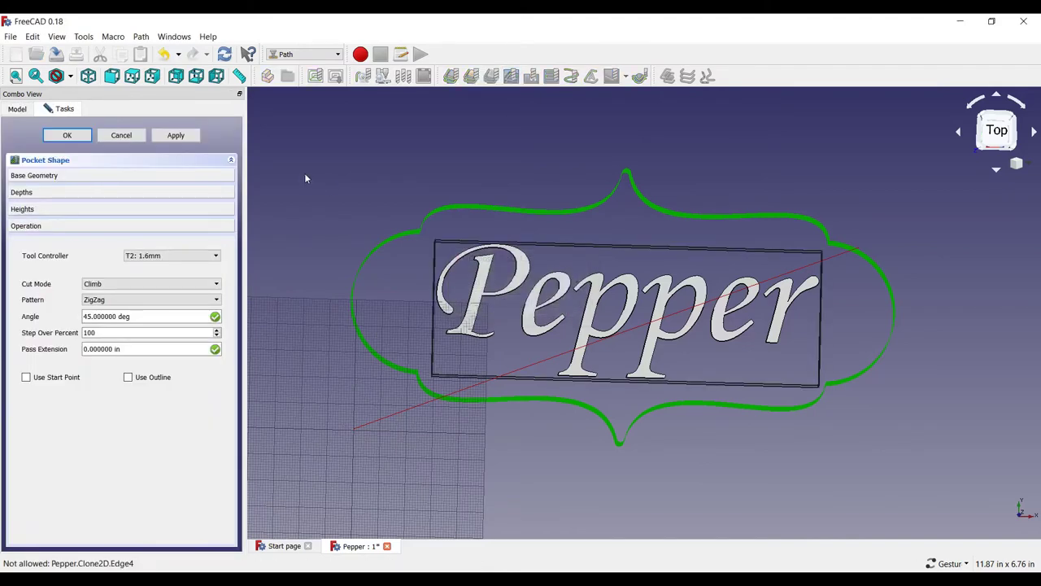
Set the pocket to ZigZagOffset pattern, 50% step over and -0.015 in pass extension.
click(130, 302)
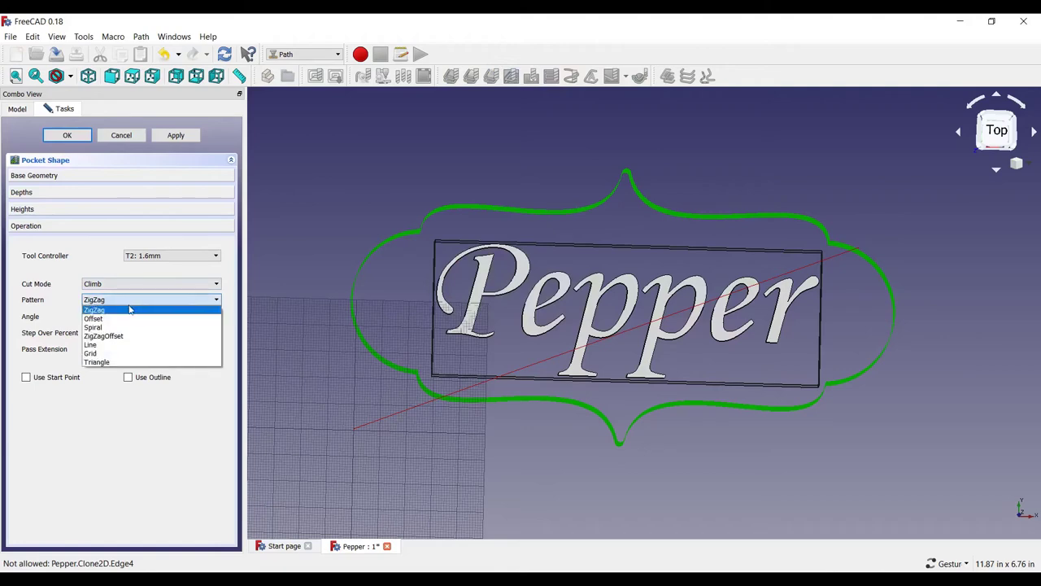
click(103, 335)
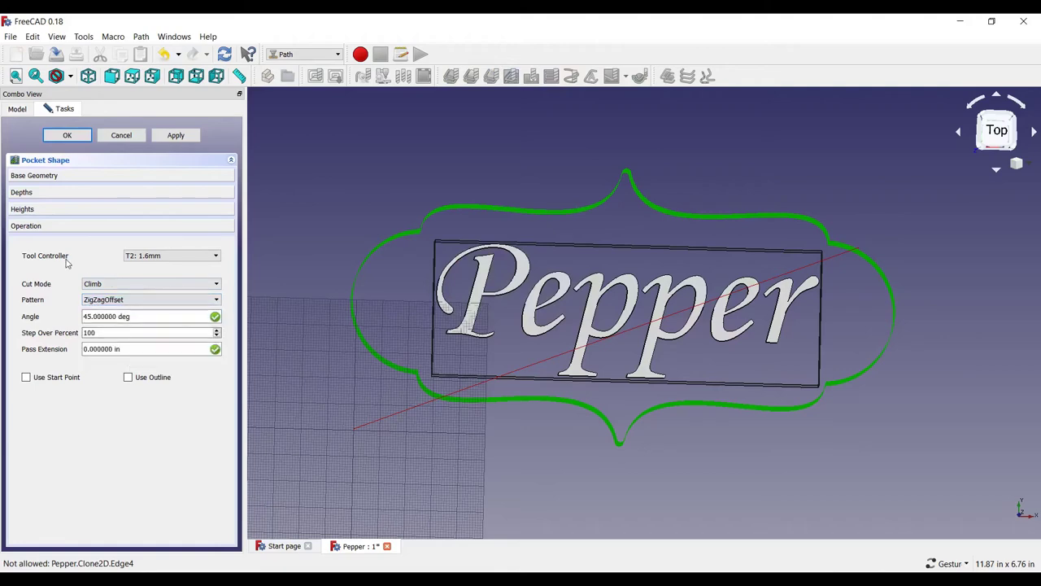
double_click(86, 332)
text(50)
drag(104, 349, 62, 350)
key(BackSpace)
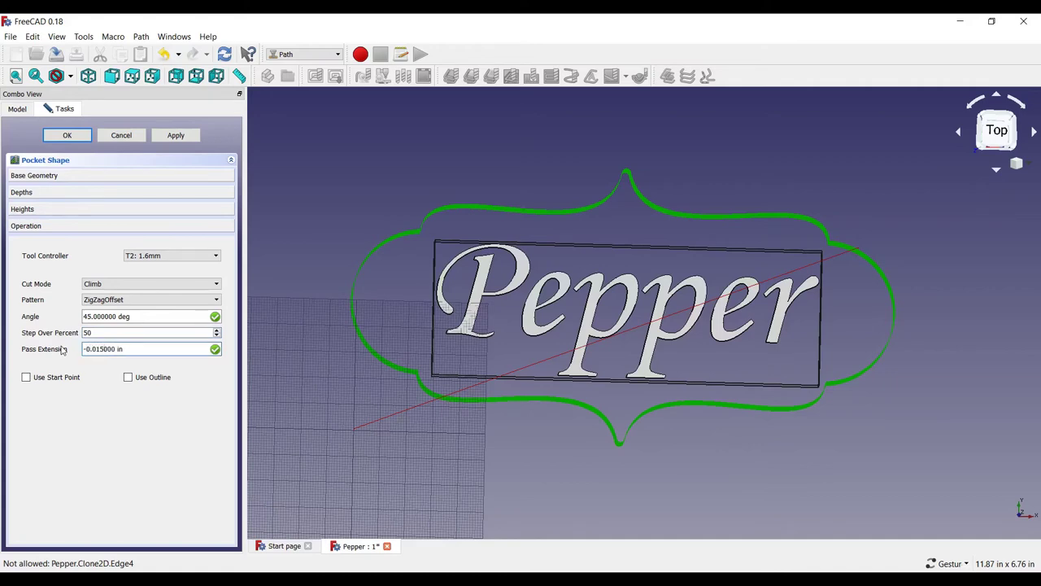
click(72, 175)
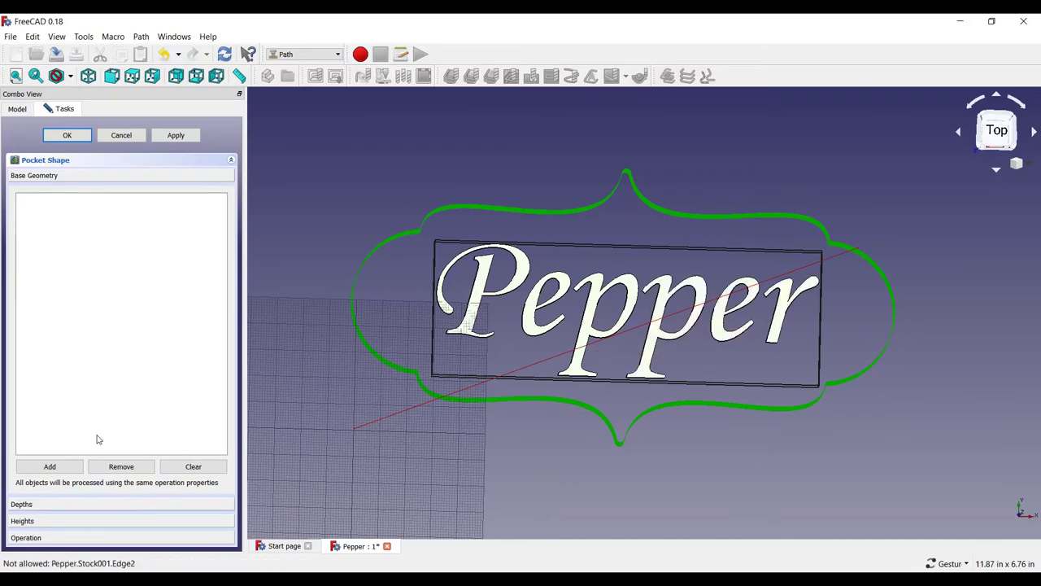
Add the ShapeString letter faces as pocket geometry and clear the Start Depth formula.
click(50, 466)
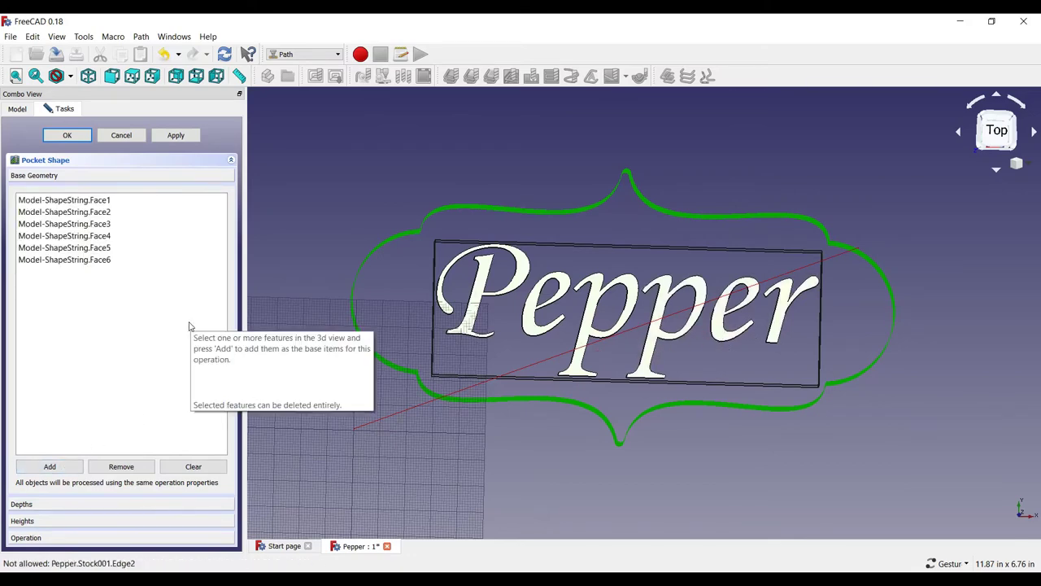
click(37, 505)
click(196, 215)
key(BackSpace)
key(Return)
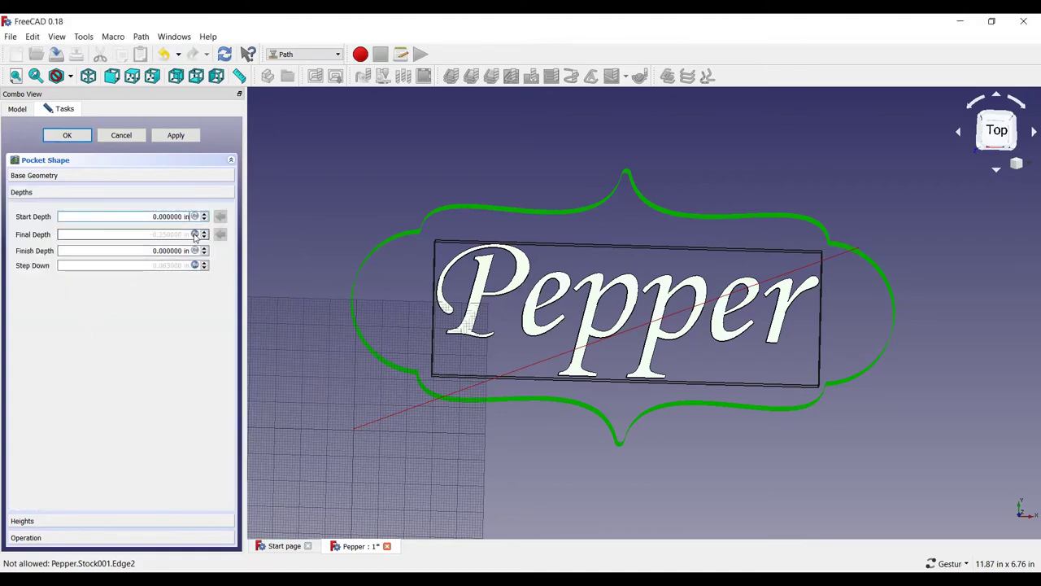
Set the pocket's Final Depth to -0.06 in.
click(196, 235)
key(BackSpace)
key(Return)
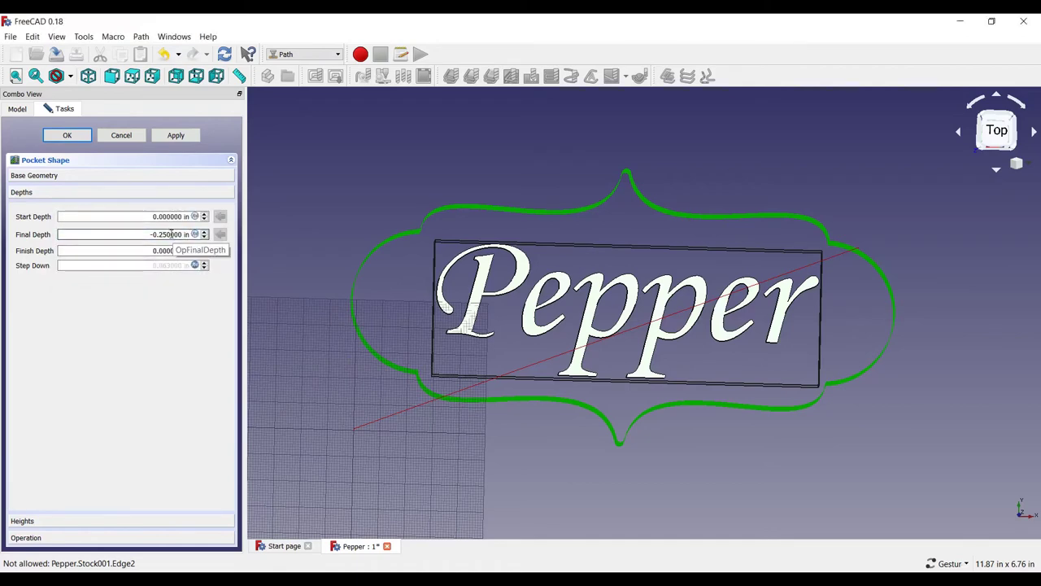
drag(160, 235, 172, 235)
key(BackSpace)
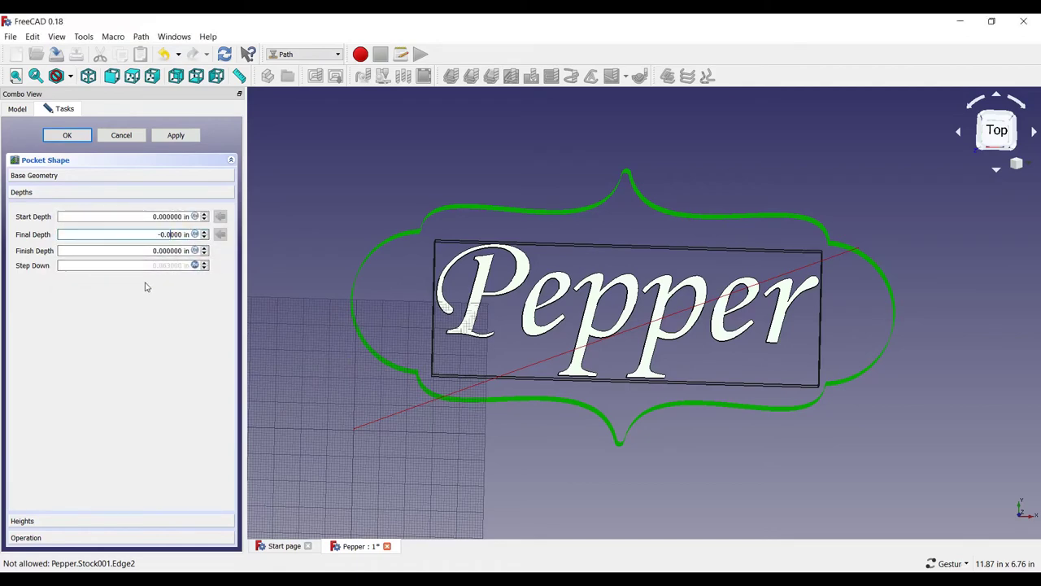
text(6)
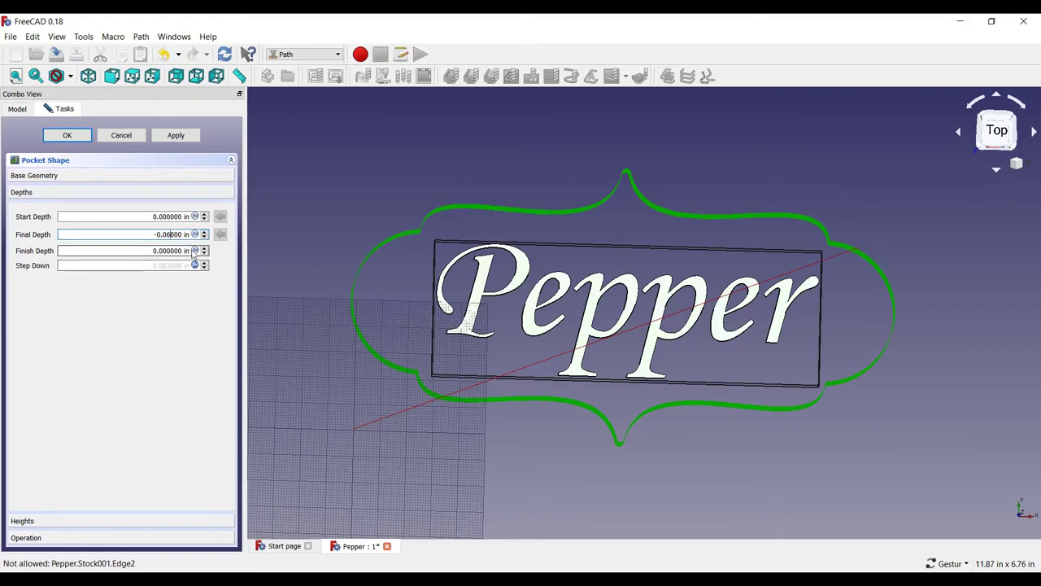
key(equal)
click(89, 287)
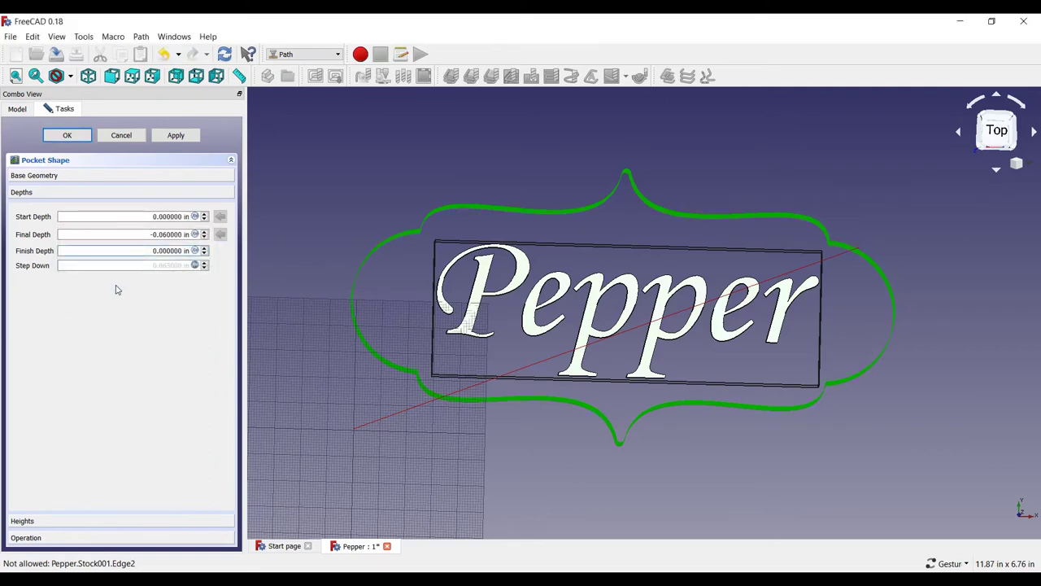
Set the Step Down to 0.01 in and accept the pocket operation.
click(130, 265)
key(equal)
click(86, 301)
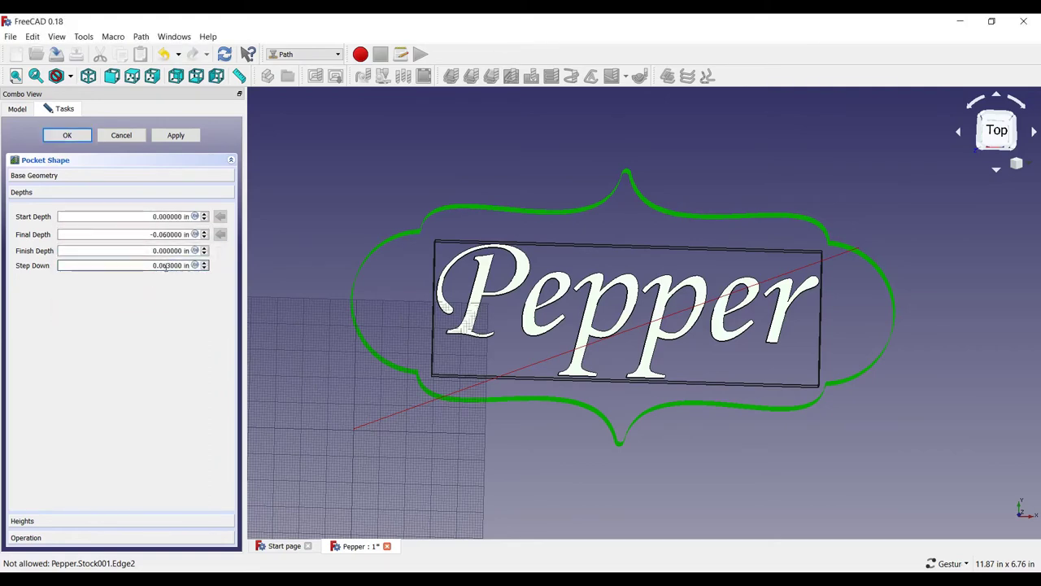
drag(170, 265, 136, 264)
text(0.0)
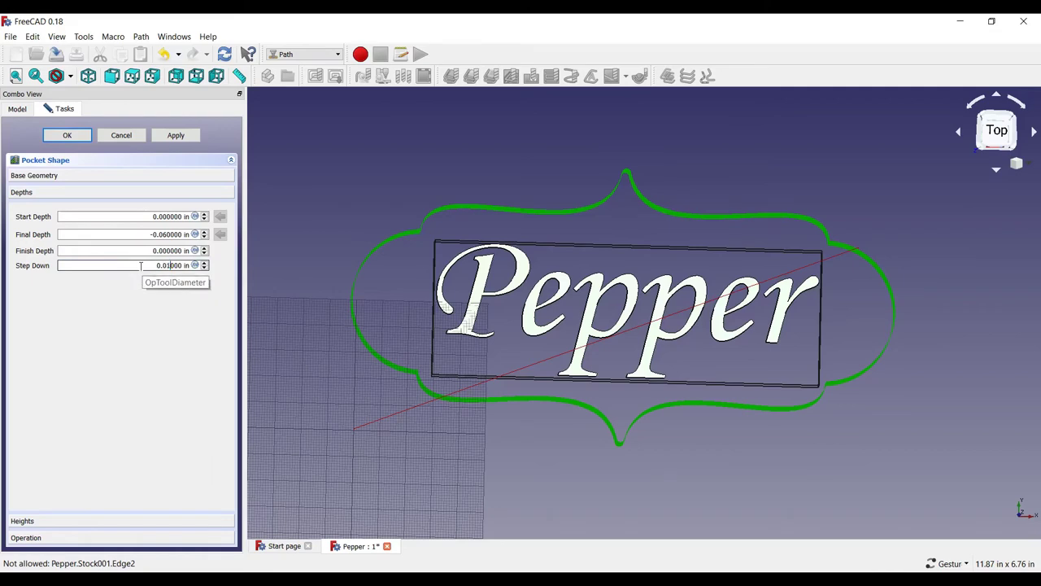
click(65, 135)
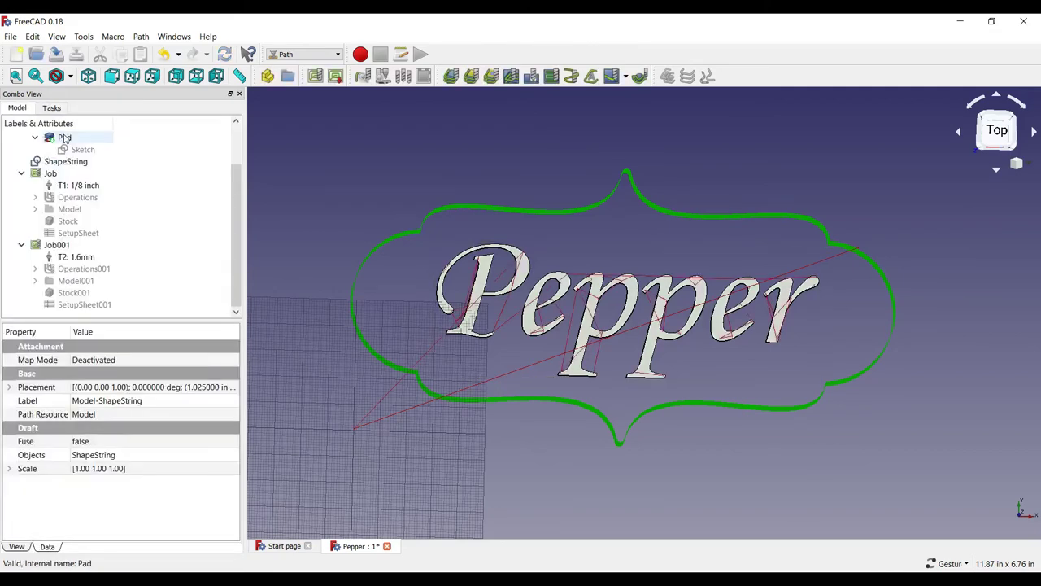
Give T2: 1.6mm 5 in/min horizontal and vertical feeds and a 1000 spindle speed.
click(76, 257)
click(78, 387)
text(5)
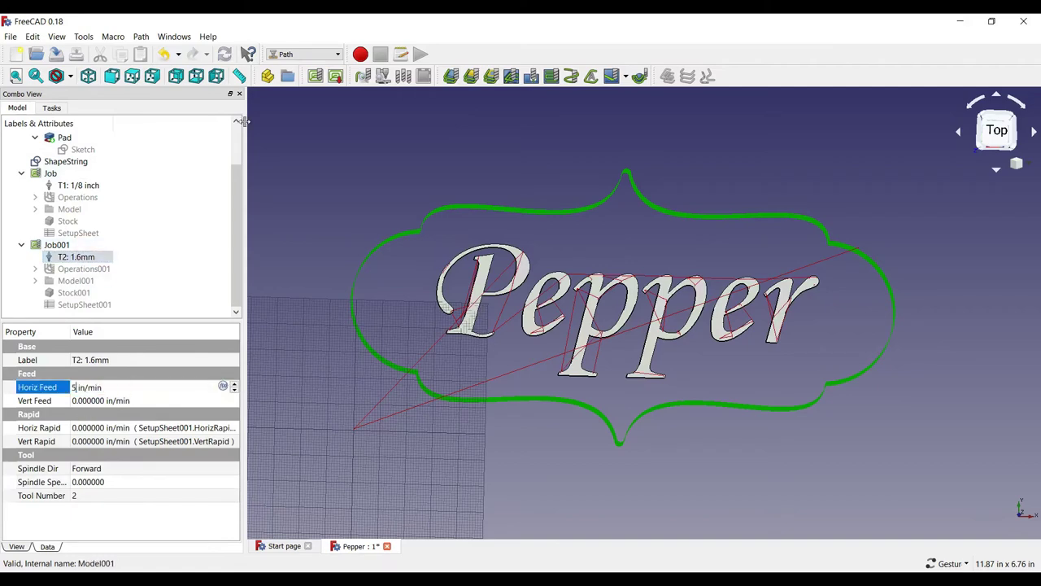
click(81, 400)
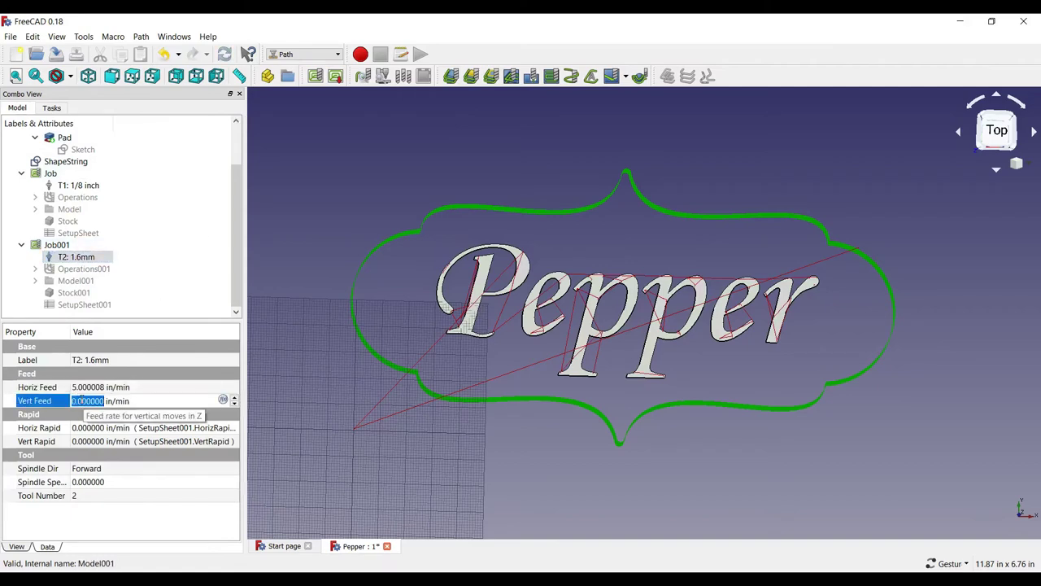
text(5)
key(Return)
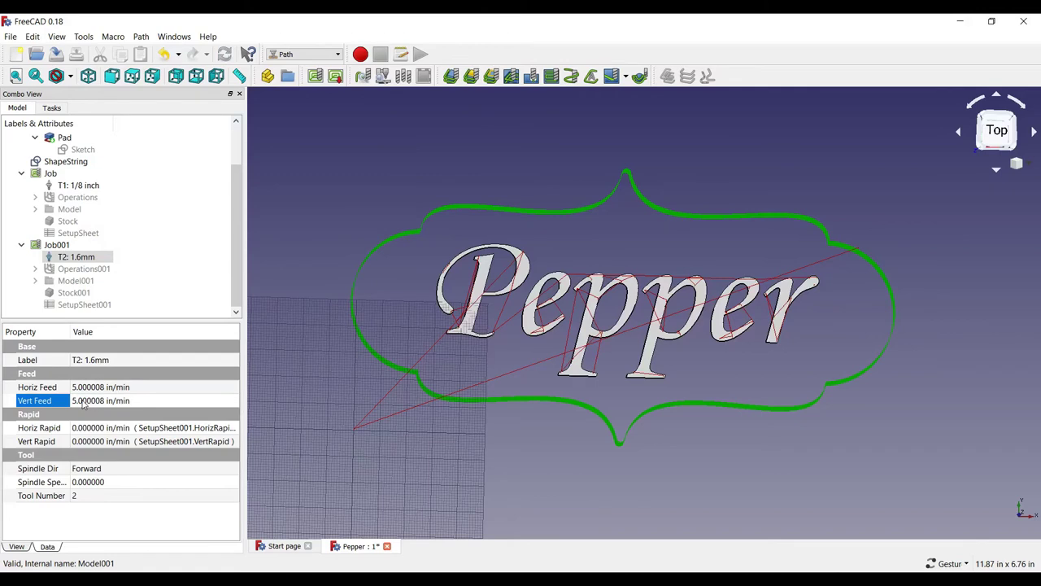
click(98, 483)
text(1000)
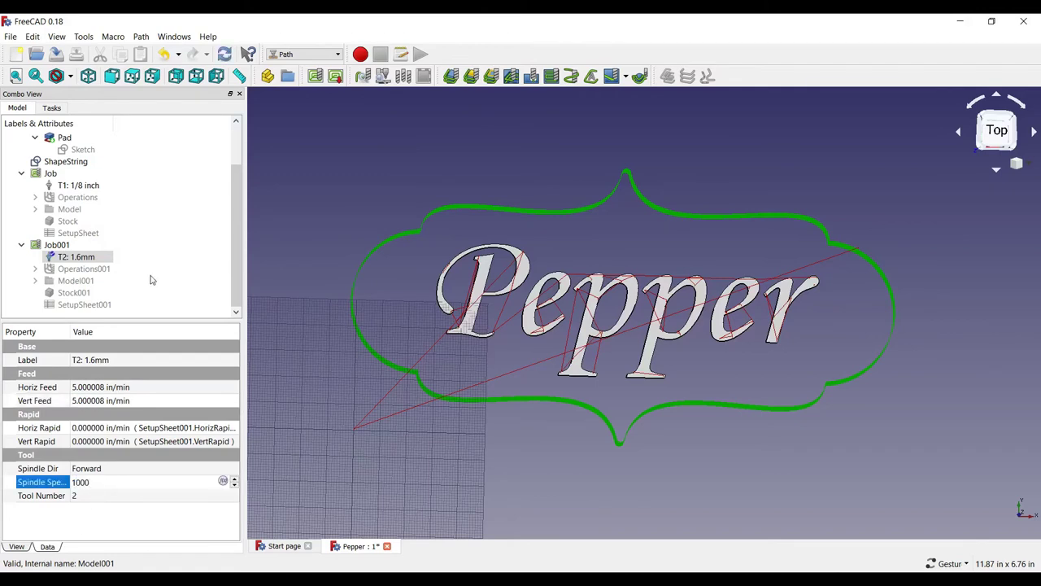
key(Return)
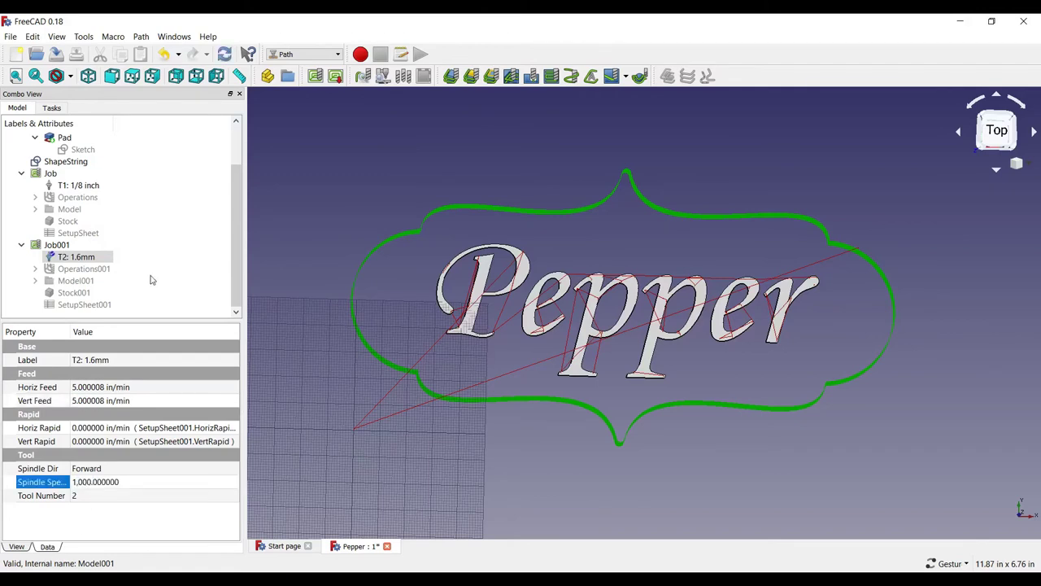
click(53, 163)
Inspect the toolpaths in the 3D view and launch the Path G-Code simulator.
drag(669, 342, 626, 340)
scroll(632, 332, up, 5)
scroll(626, 339, down, 5)
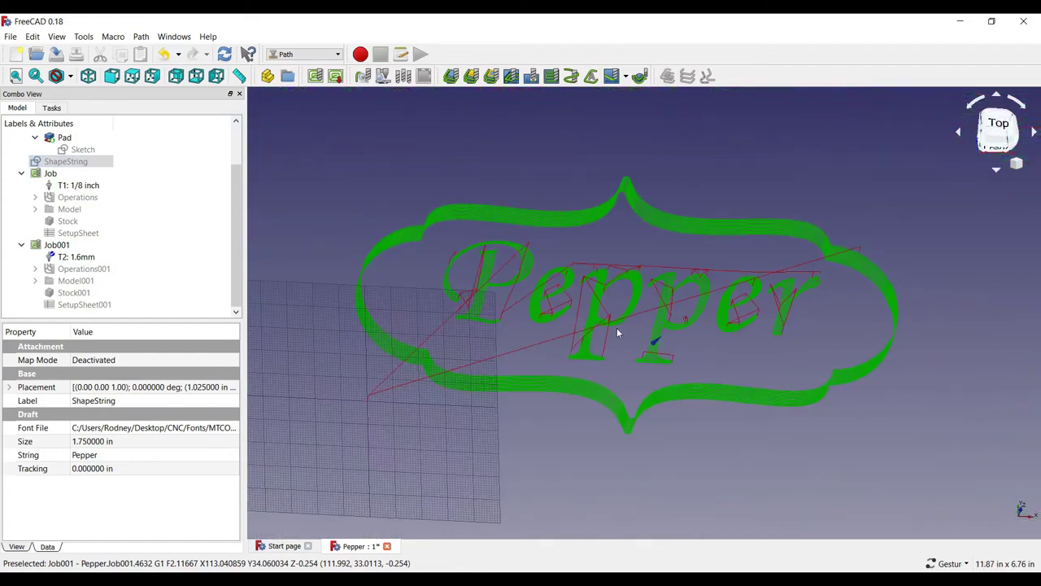
click(383, 76)
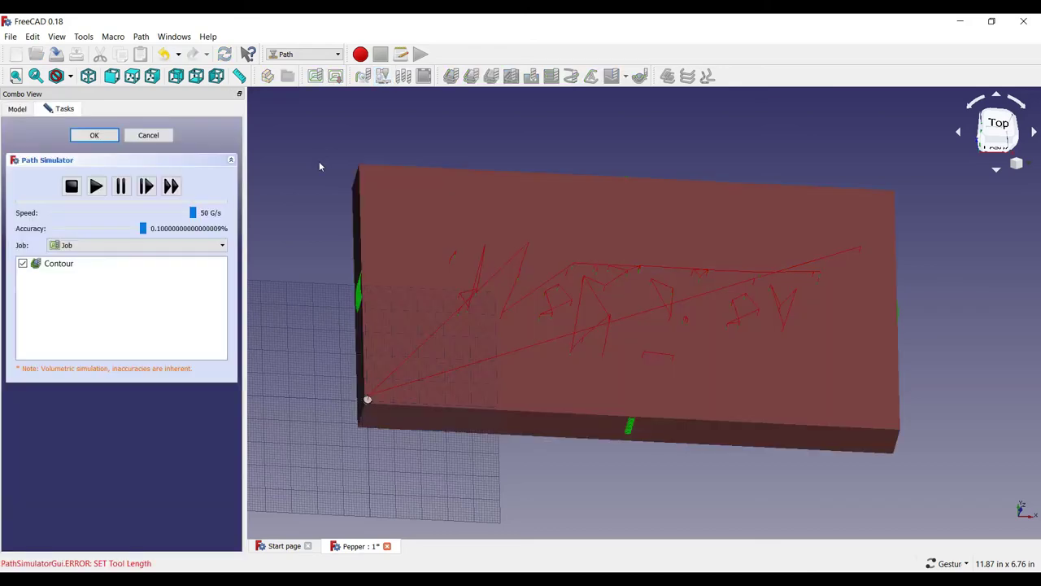
Run the contour cut simulation, then switch to Job001 and simulate the Pepper text pocket.
click(95, 187)
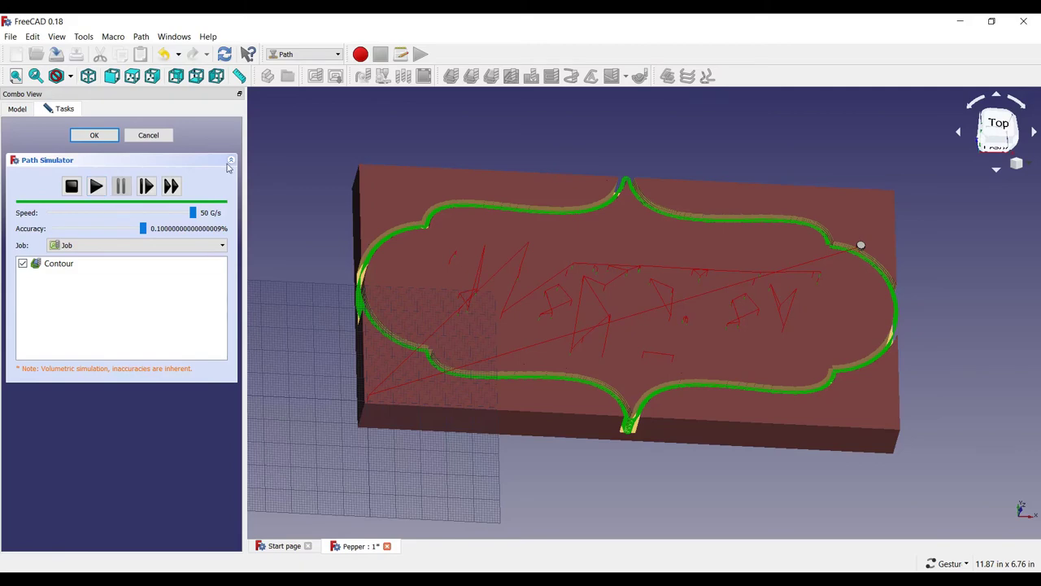
click(221, 245)
click(193, 269)
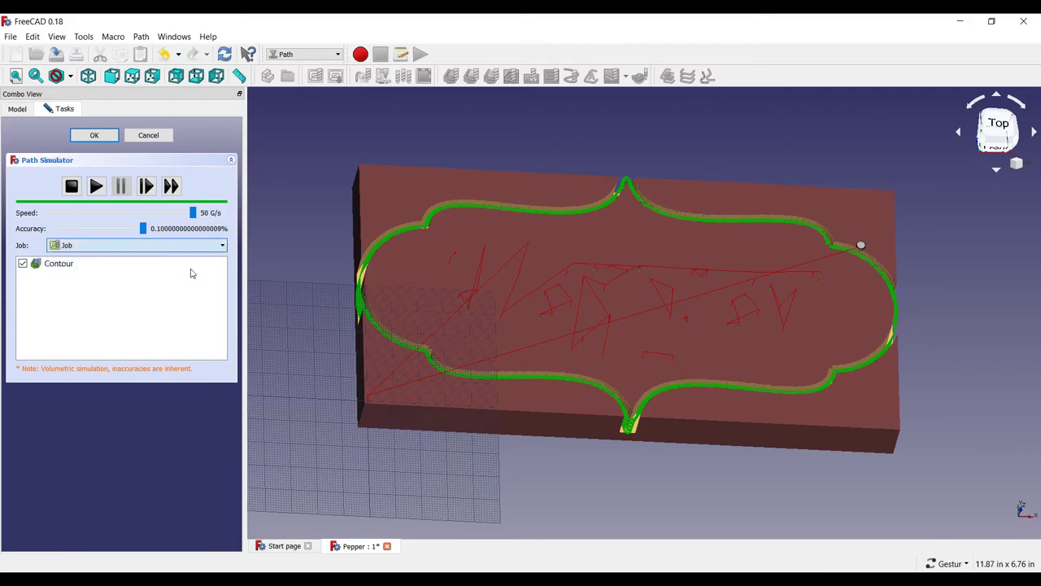
click(96, 187)
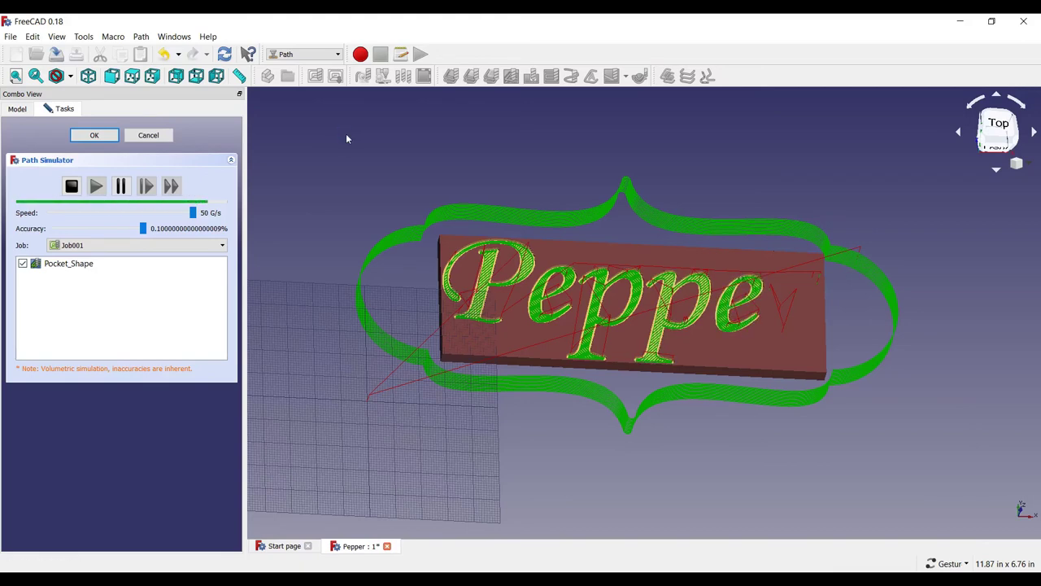
Close the simulator and post-process the contour Job into grbl G-code (PepperPlaque.nc).
click(95, 135)
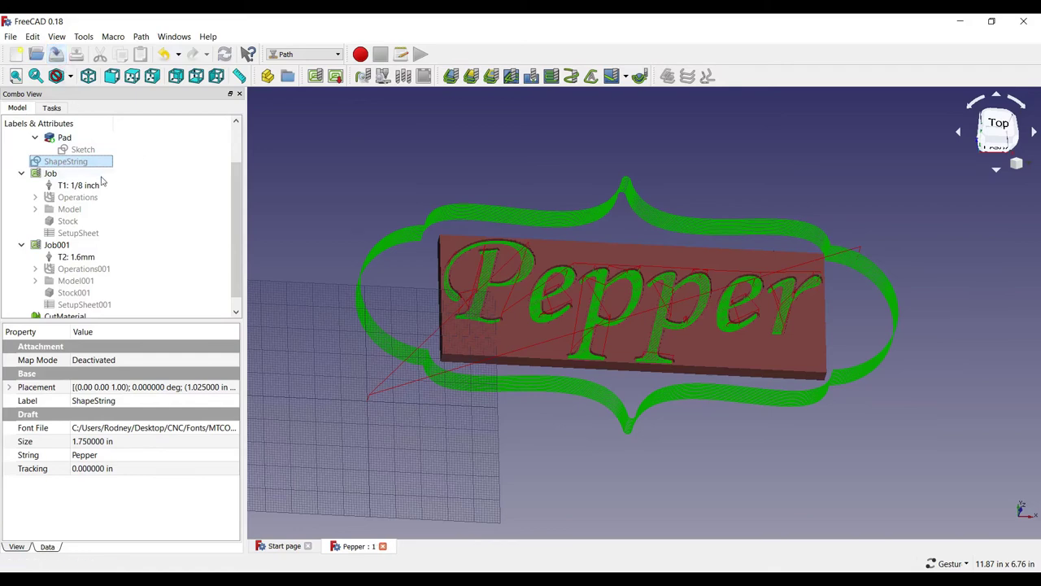
click(51, 174)
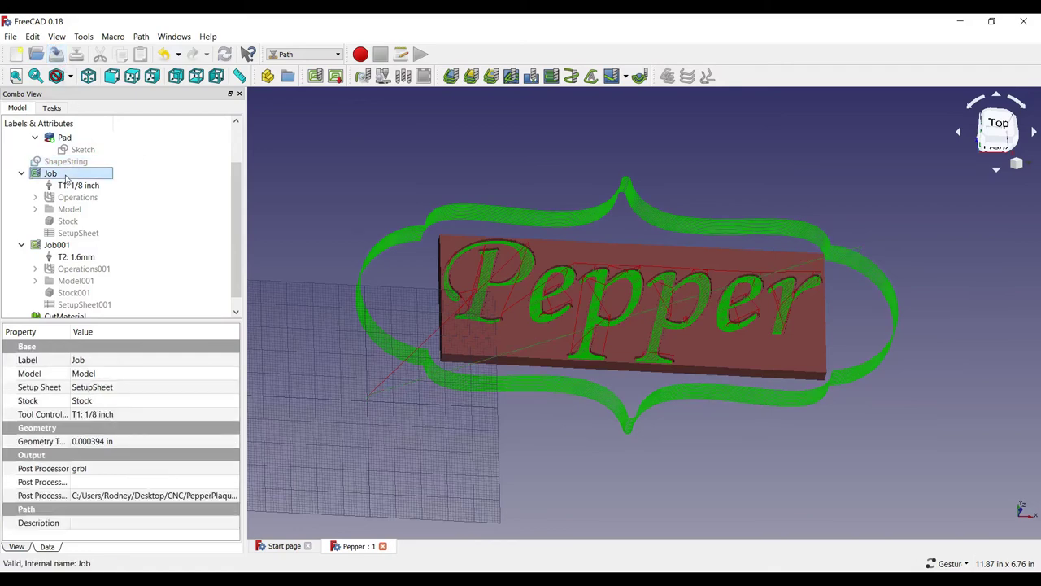
click(336, 76)
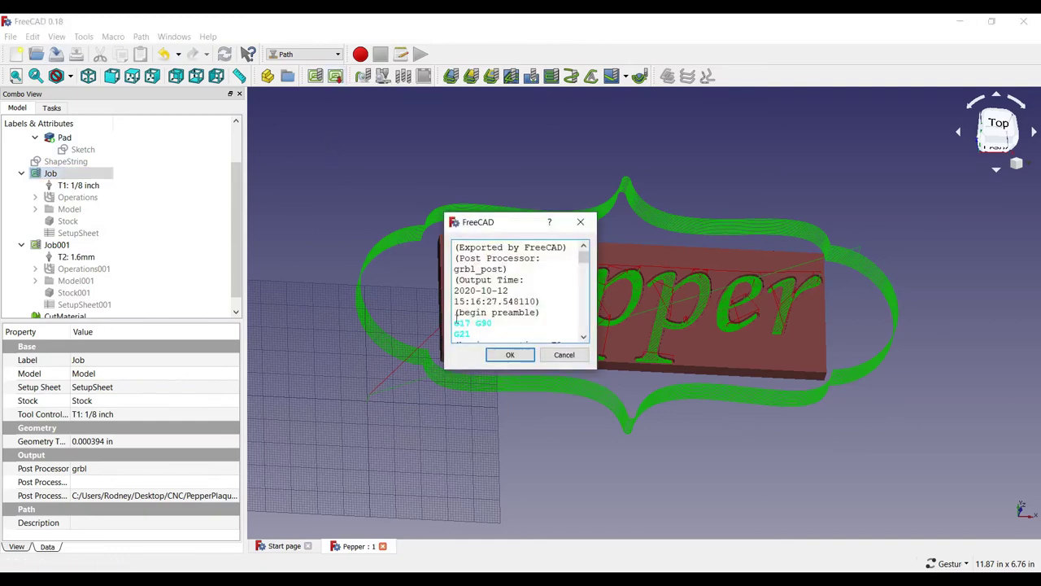
click(508, 354)
Post-process Job001's text pocket into grbl G-code (PepperName.nc).
click(65, 247)
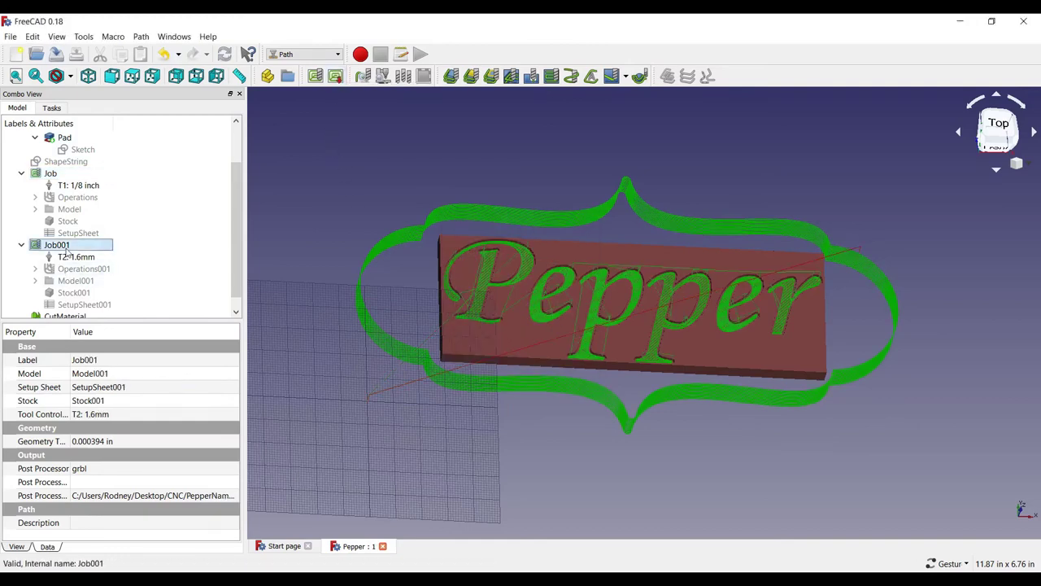
click(336, 77)
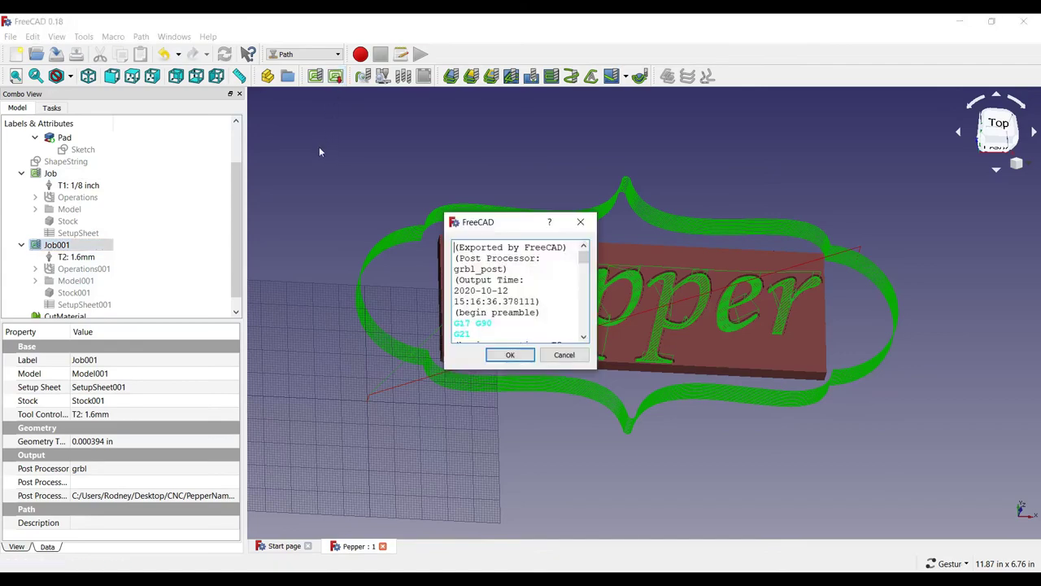
click(509, 355)
Open the CNC folder and select both PepperName.nc and PepperPlaque.nc.
click(966, 24)
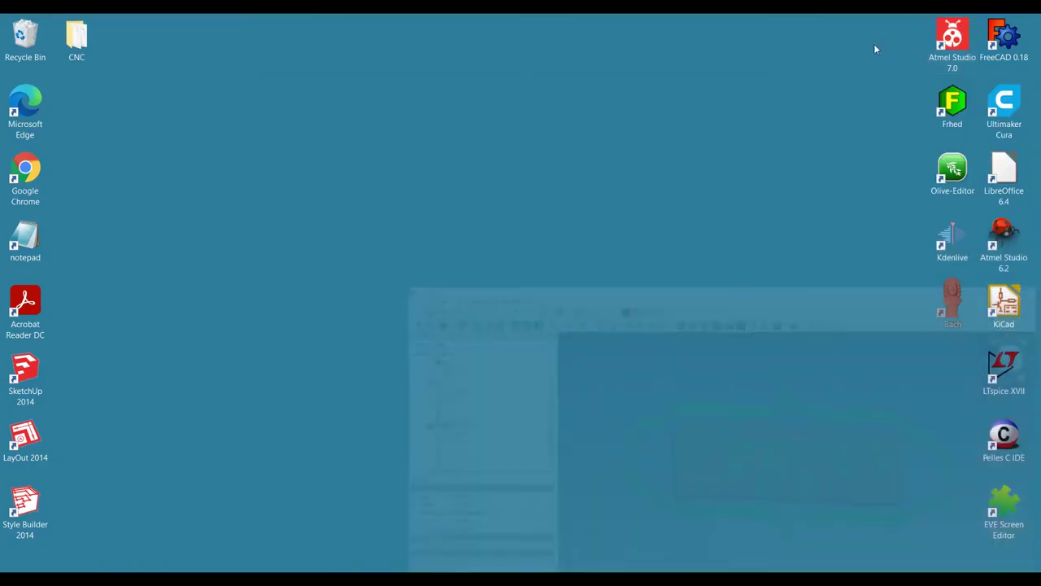
double_click(77, 37)
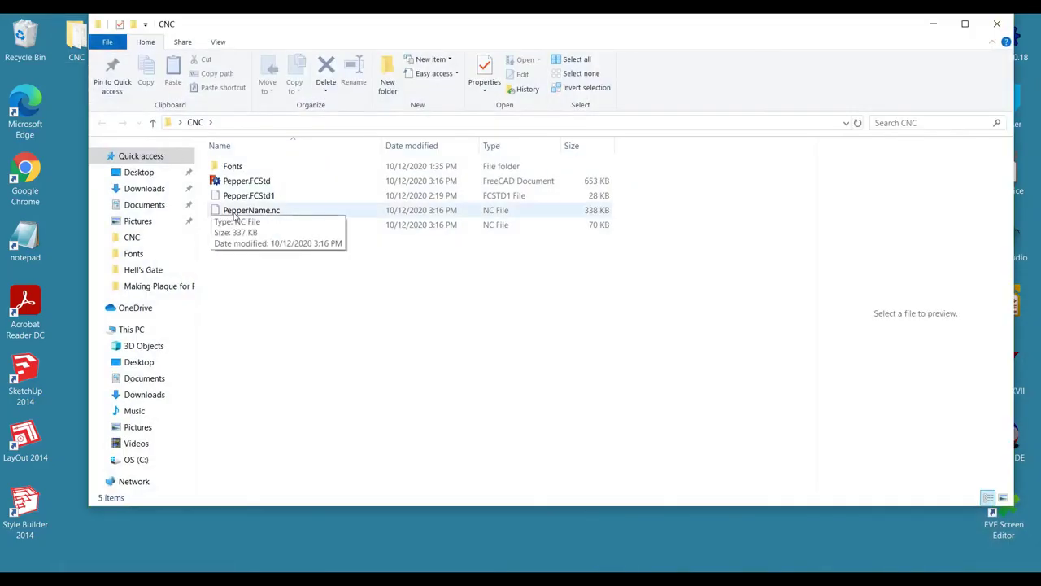
click(232, 216)
shift+click(234, 225)
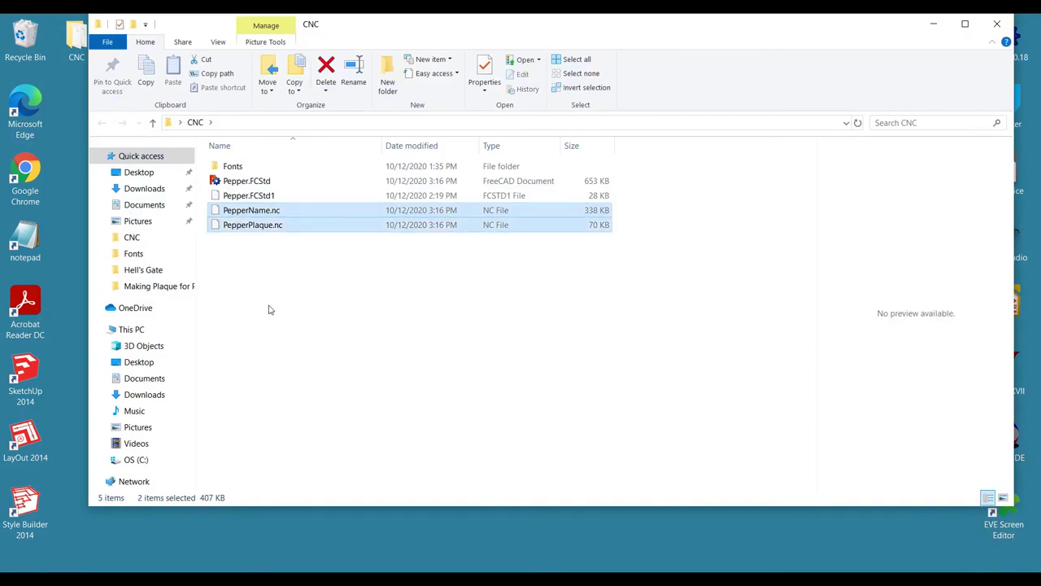